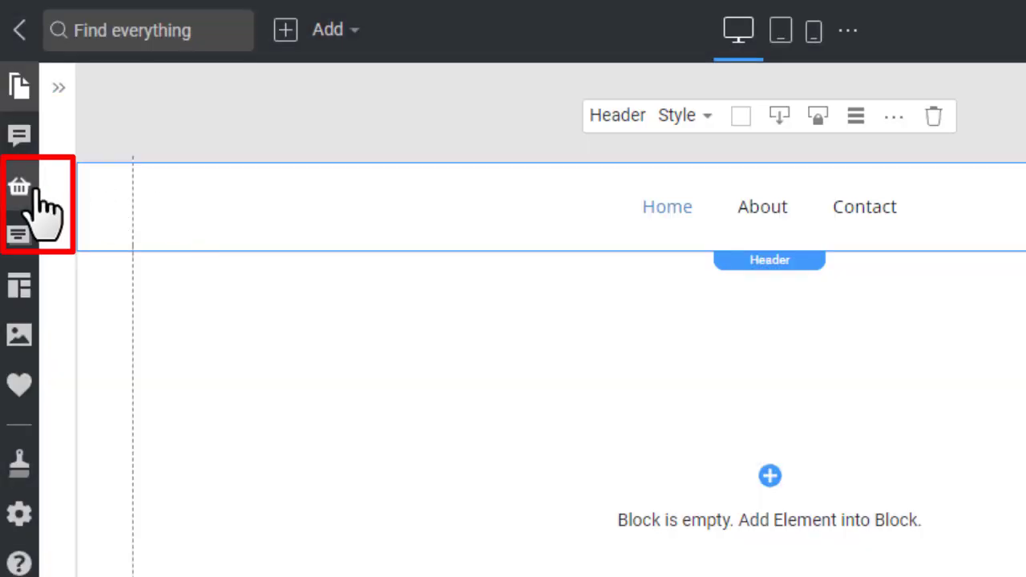
Expand the left-sidebar navigation panel listing Pages, Blog Posts, Products, Templates and Media.
mouse_move(35, 191)
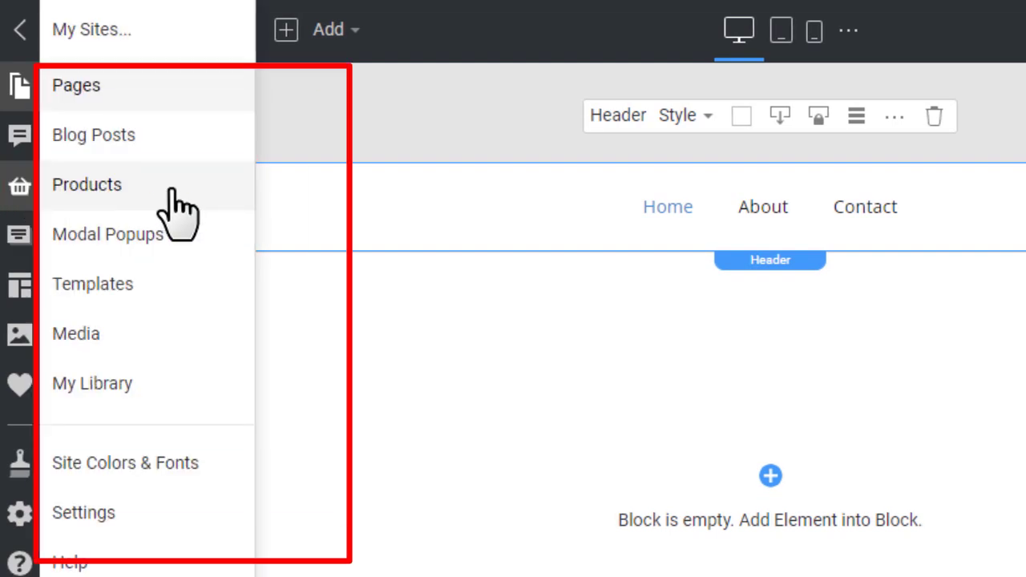
In the Products panel, delete the sample Women's Shoes product and confirm the deletion.
click(233, 196)
click(317, 238)
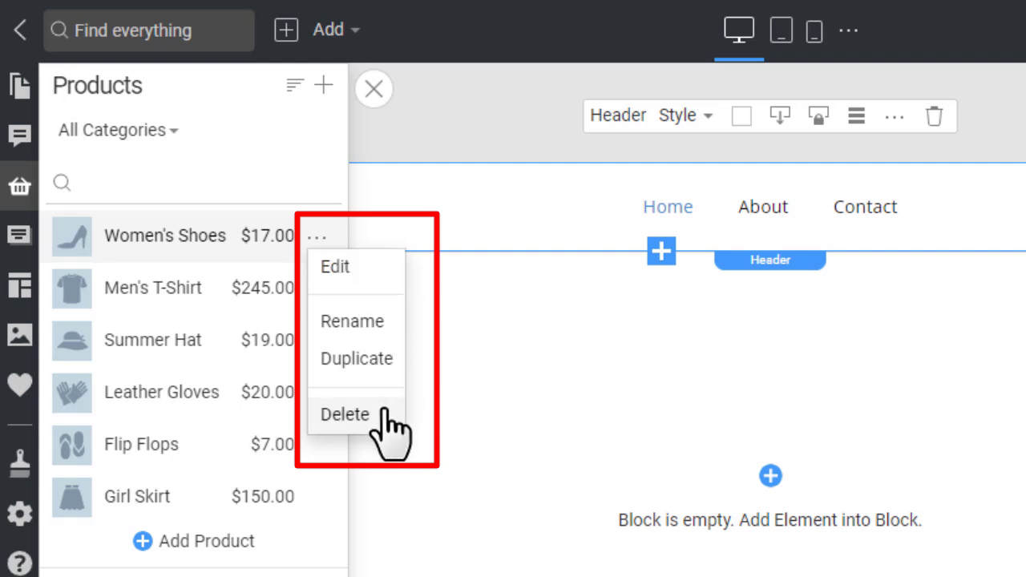
click(326, 237)
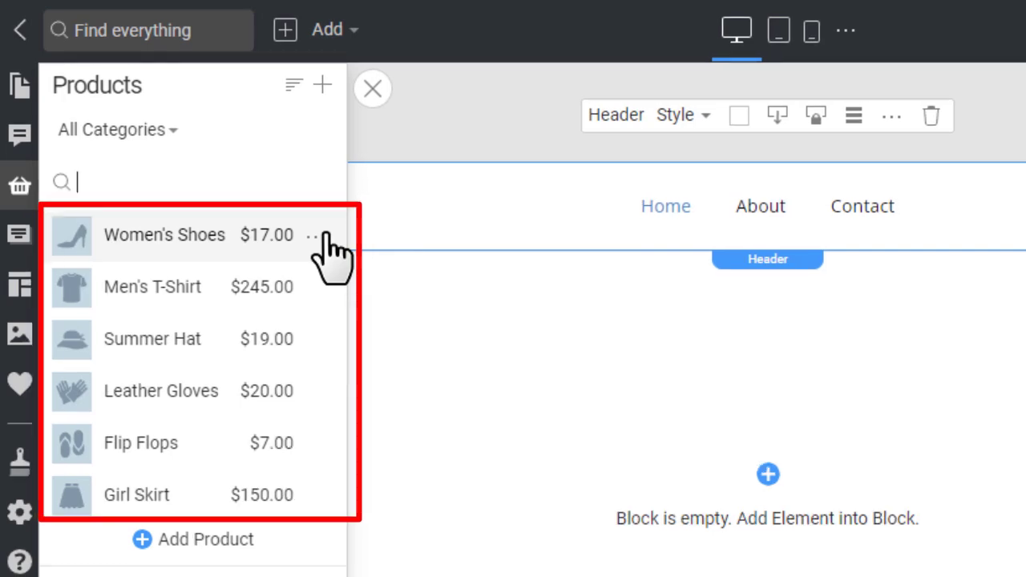
click(325, 235)
click(323, 347)
click(628, 424)
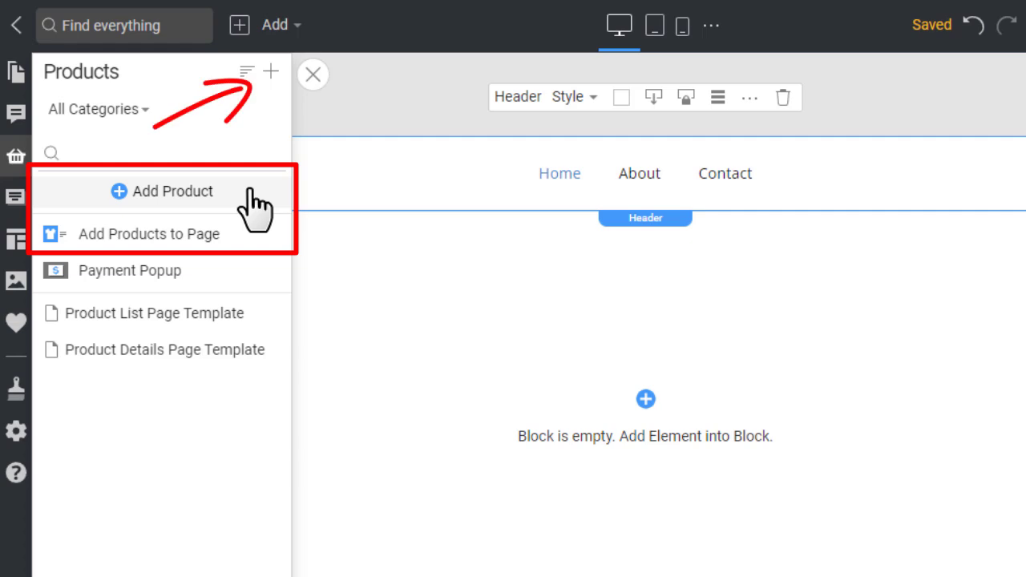
Create a Home Decor product with placeholder short info and description, price 79 and old price 89.
click(250, 192)
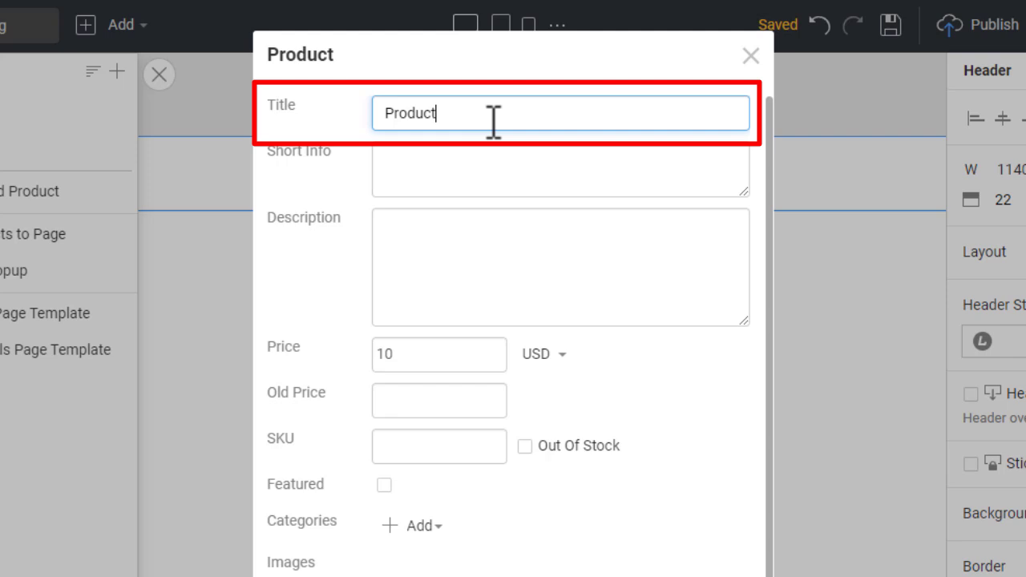
double_click(493, 122)
text(Home Decor)
click(473, 164)
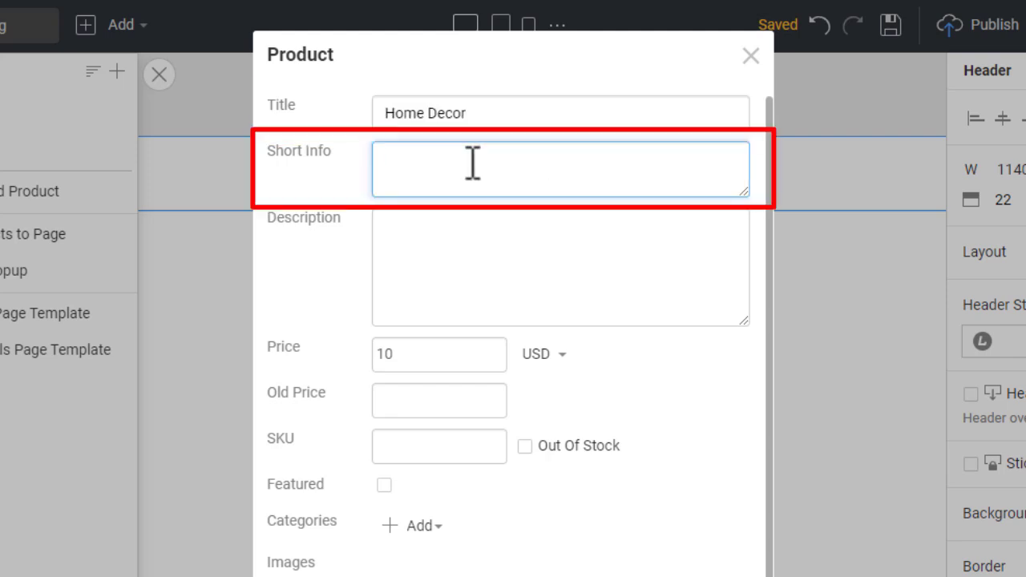
text(Ut a tempor enim. Nam vestibulum sit amet erat a maximus. Vestibulum vel molestie erat.)
click(701, 250)
text(Mauris venenatis volutpat erat, ut rhoncus est suscipit quis. Aenean quis placerat nisl, a condimentum nulla. Phasellus efficitur dui lectus, et convallis augue vulputate in. Sed magna dolor, facilisis at porttitor id, pulvinar ac est.)
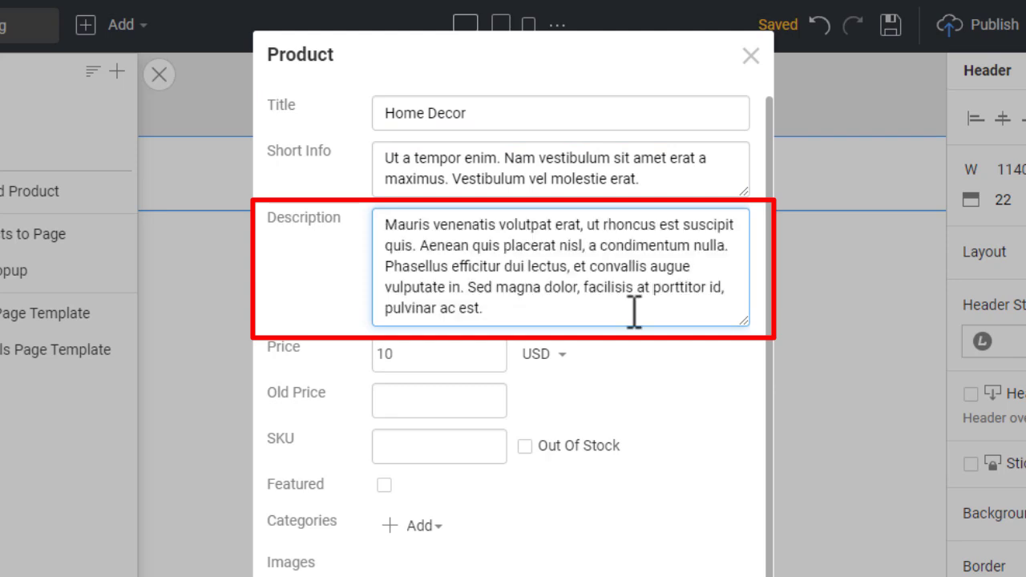
double_click(440, 355)
text(79)
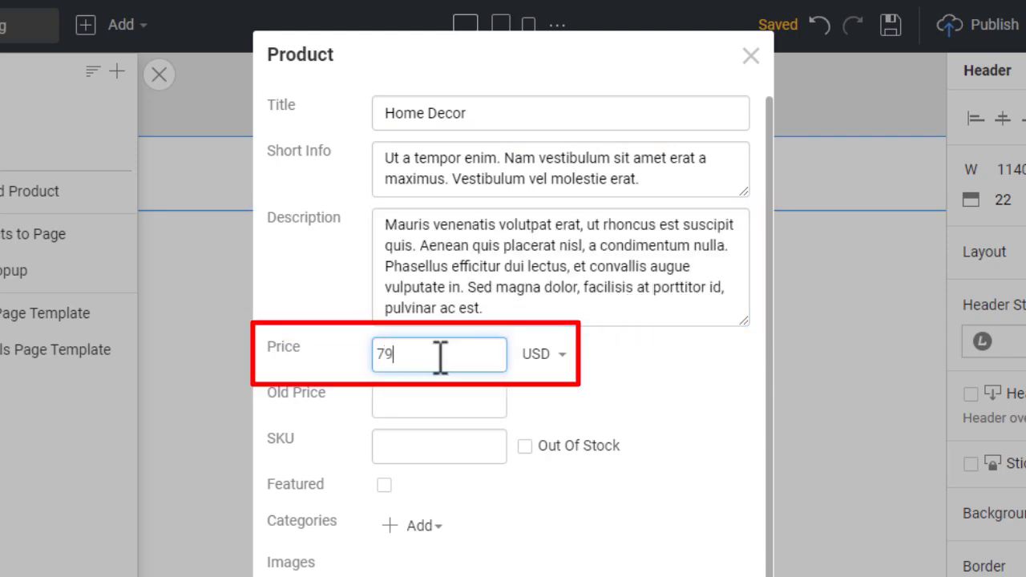
click(502, 401)
text(89)
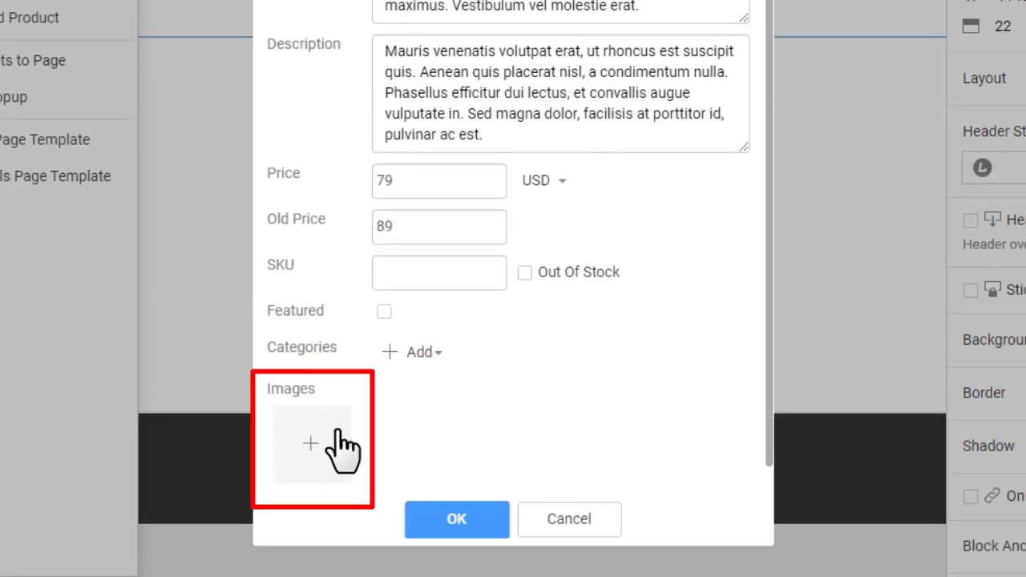
Upload three product images, give Home Decor product-image-01, save it and skip the shopping cart.
click(341, 447)
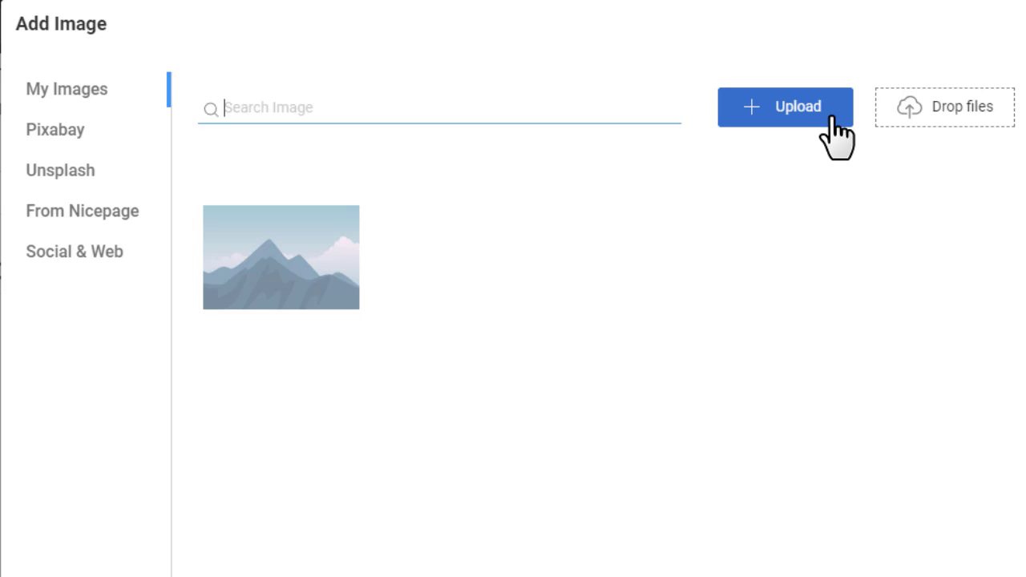
click(832, 121)
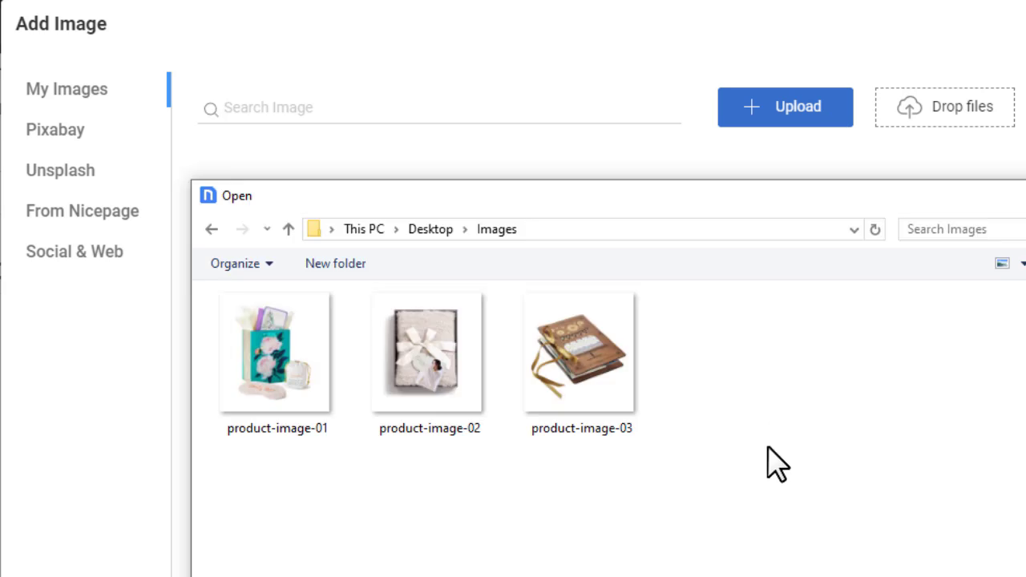
drag(765, 449, 252, 160)
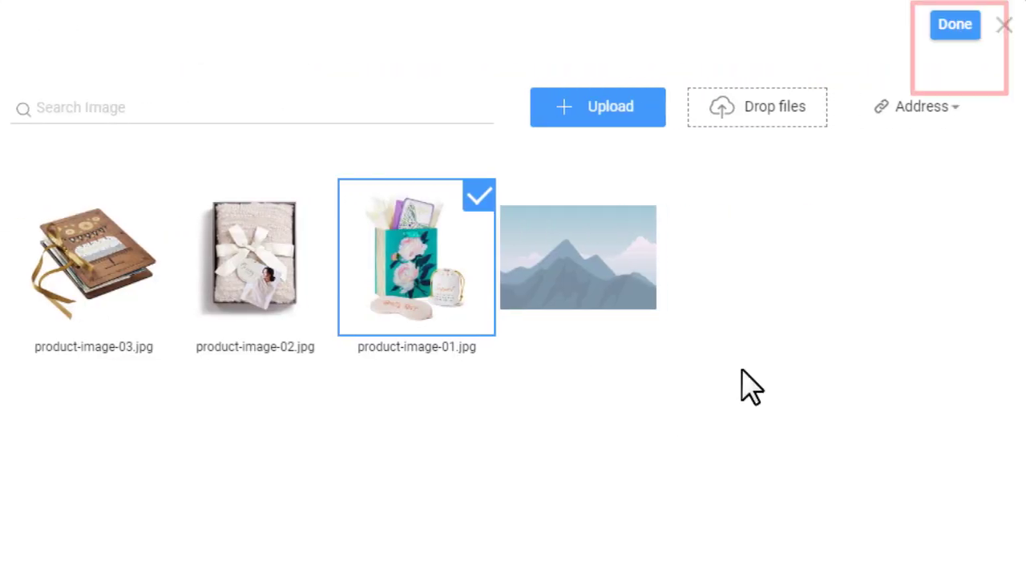
click(971, 30)
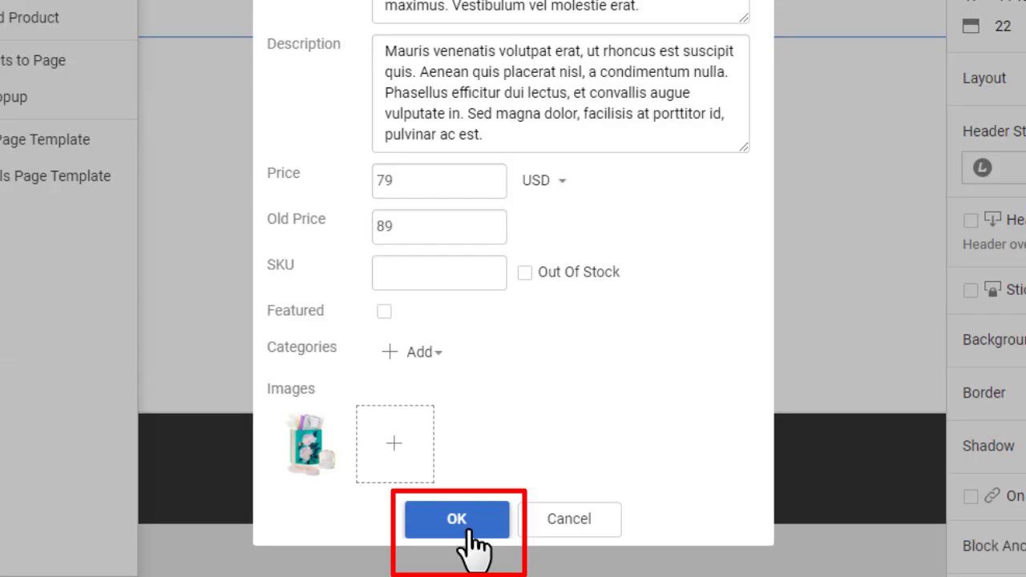
click(468, 530)
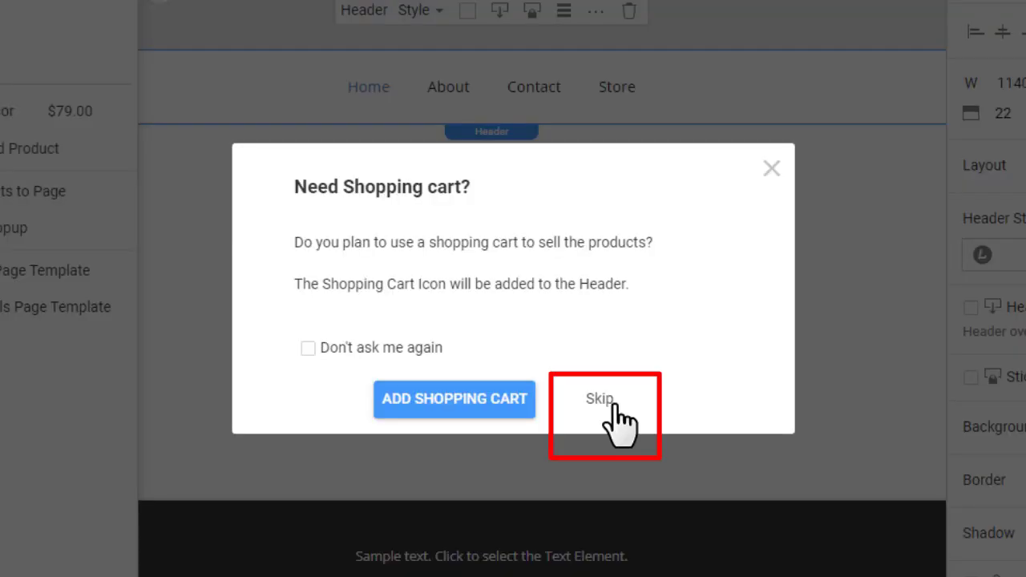
click(614, 405)
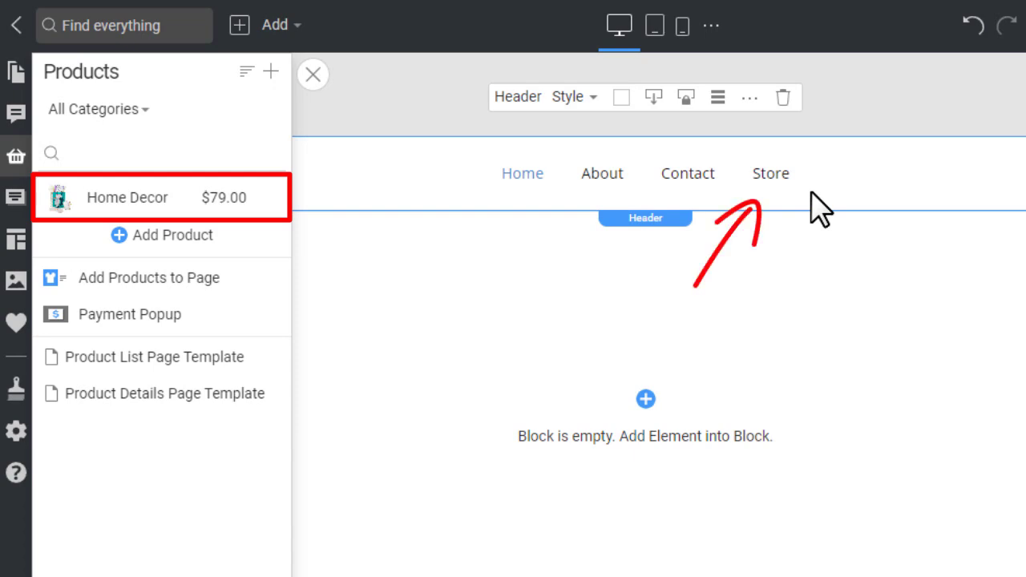
Add the Giving Shawl product, then Card Keeper at price 89, old price 99, with its image.
click(205, 238)
click(642, 522)
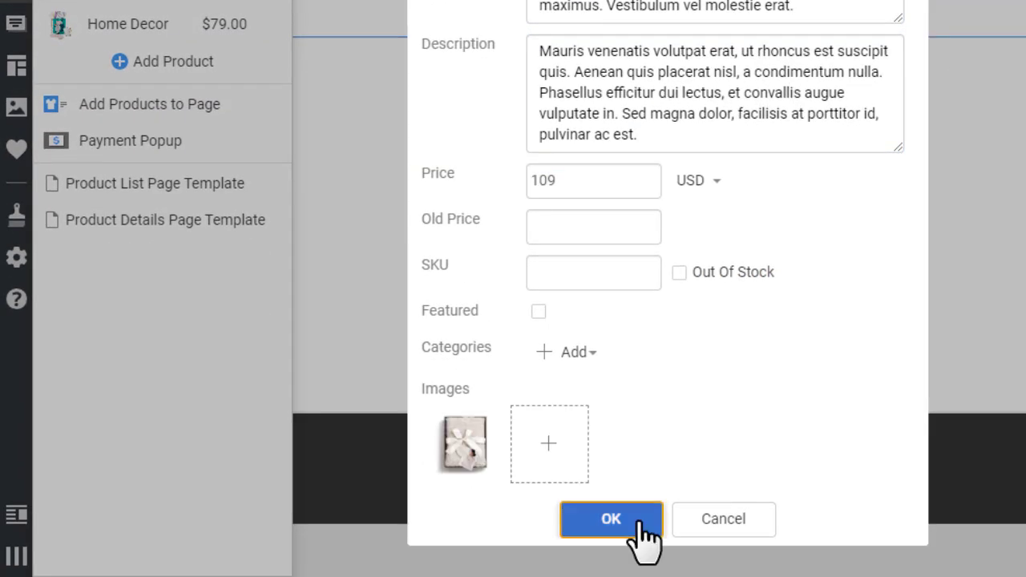
click(164, 62)
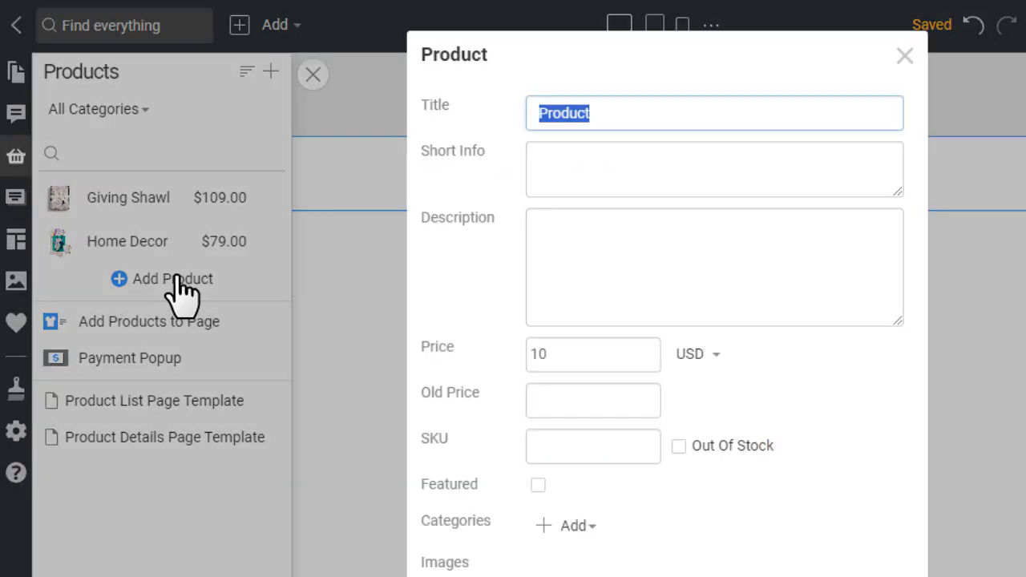
text(Card Keeper)
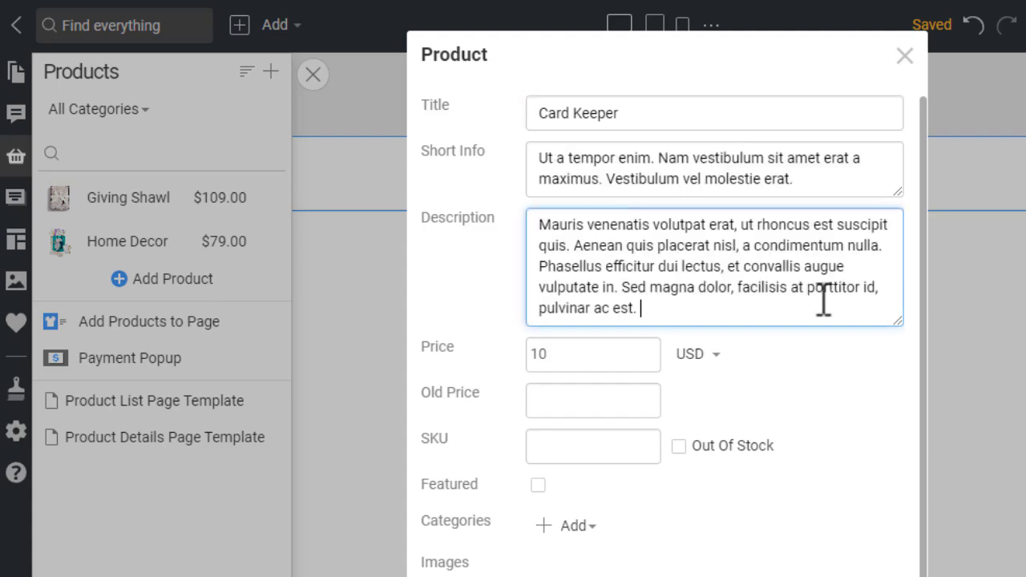
text(89)
key(Tab)
text(99)
click(472, 576)
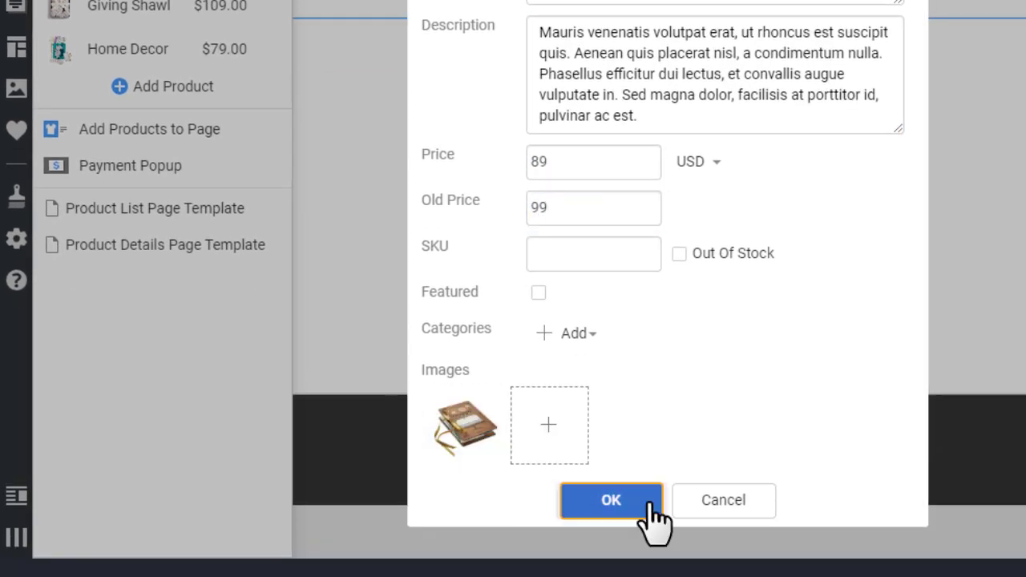
click(651, 576)
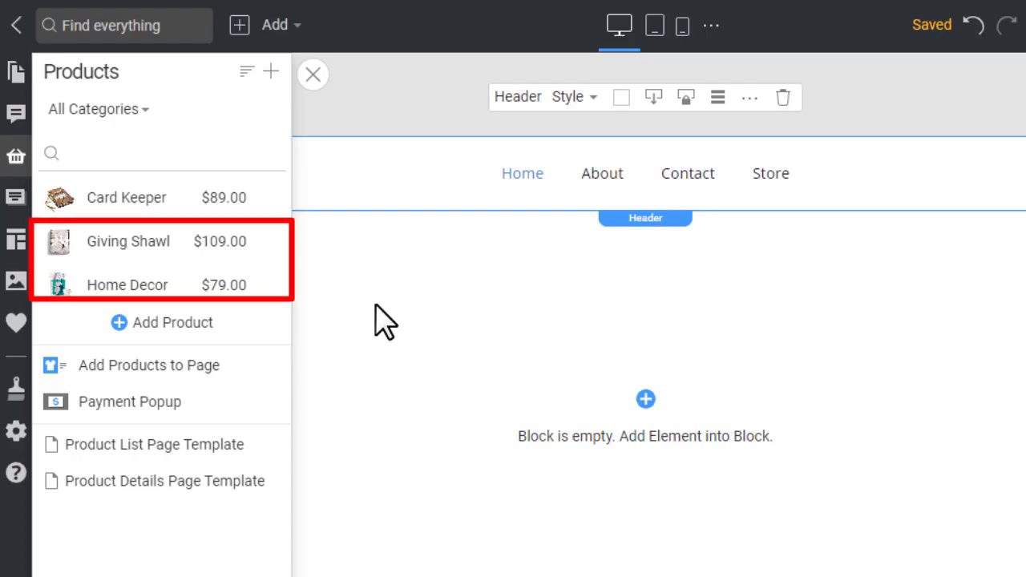
click(247, 73)
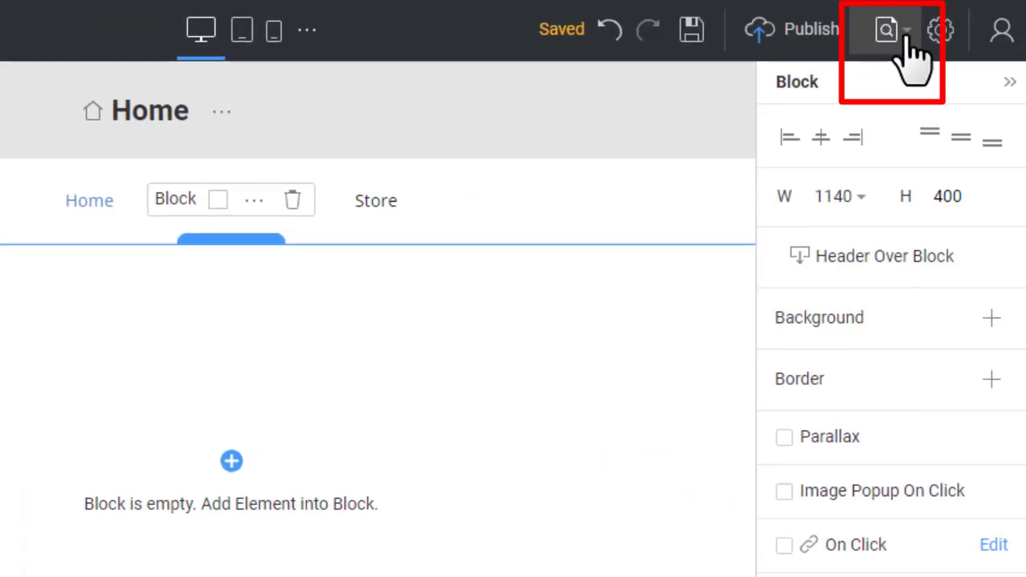
click(908, 40)
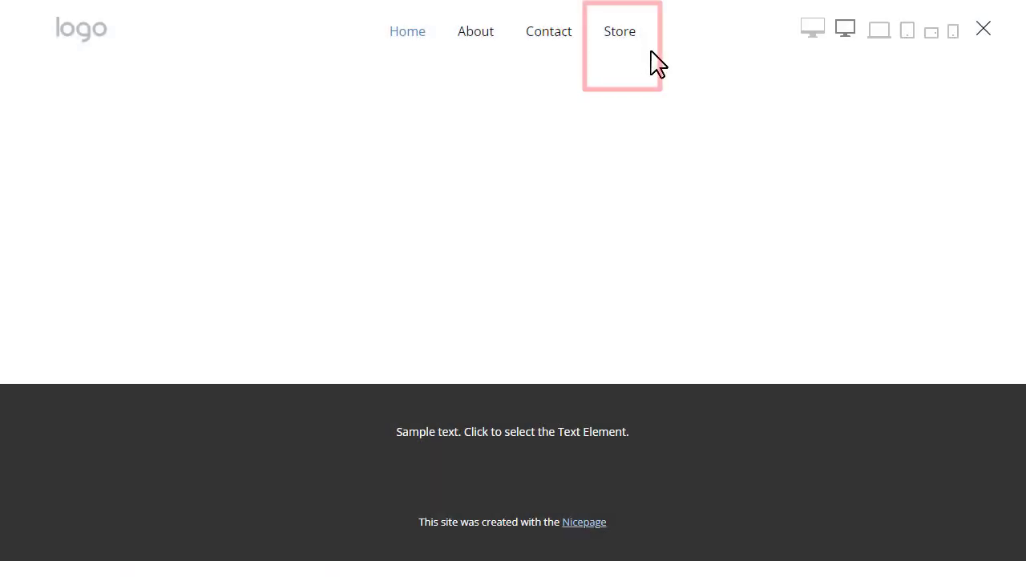
click(623, 40)
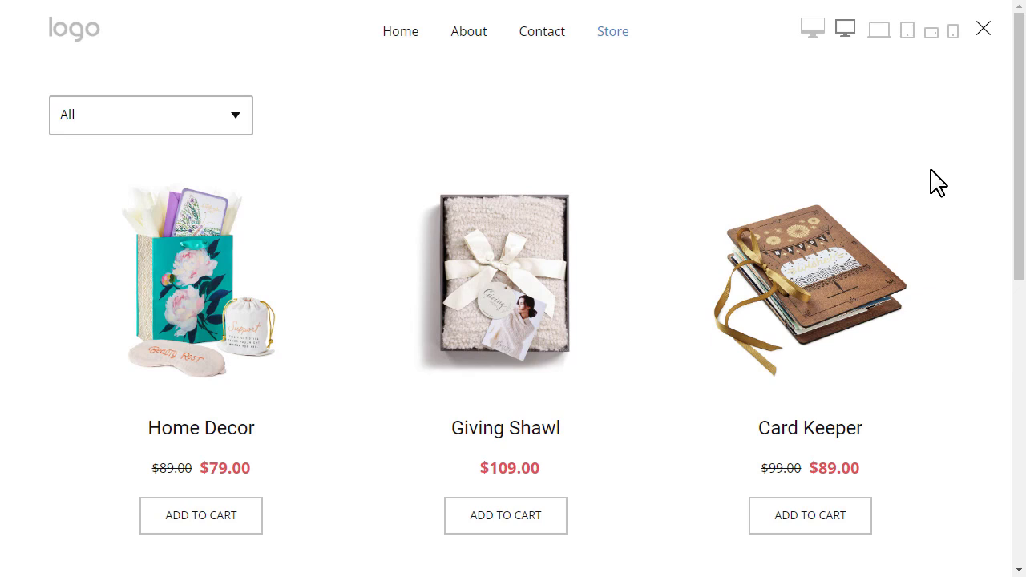
click(984, 31)
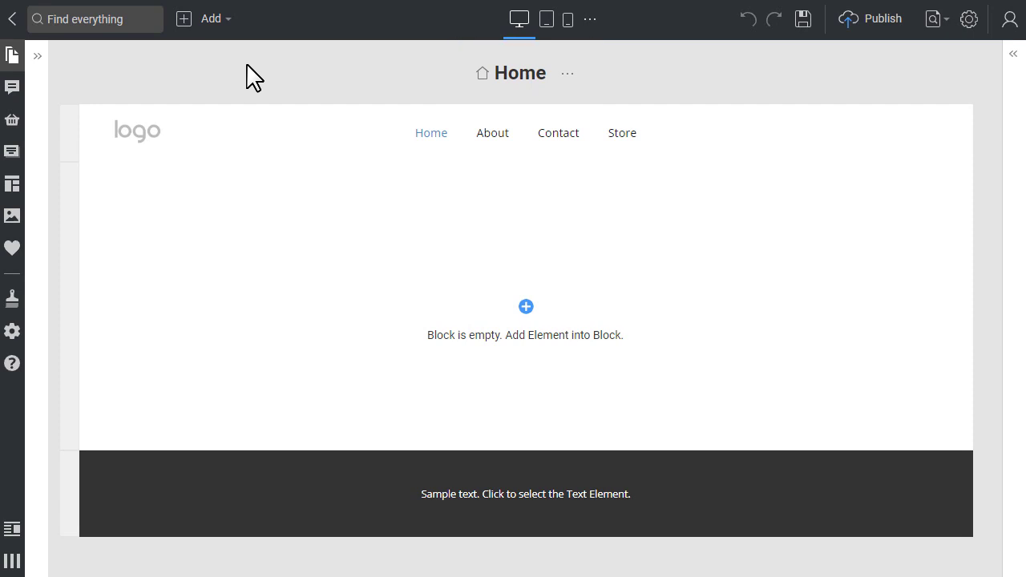
Insert the three-column Product List block from Add > Products onto the Home page.
click(220, 29)
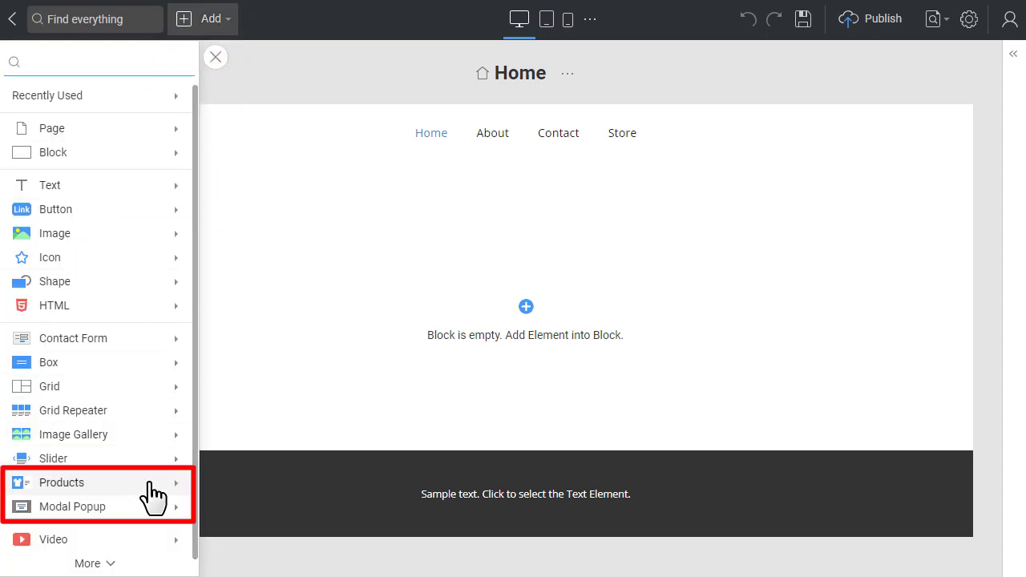
mouse_move(149, 484)
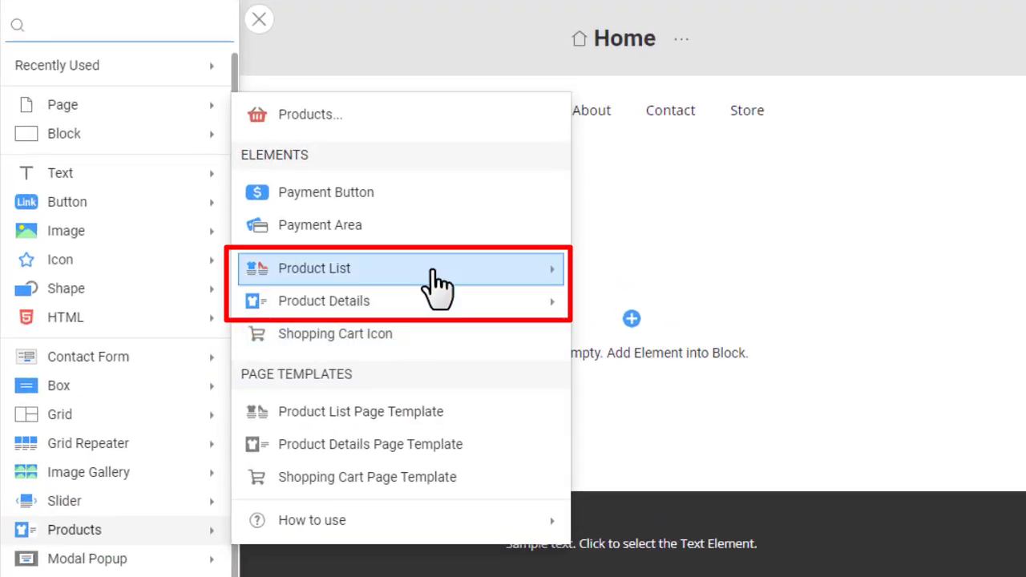
mouse_move(363, 266)
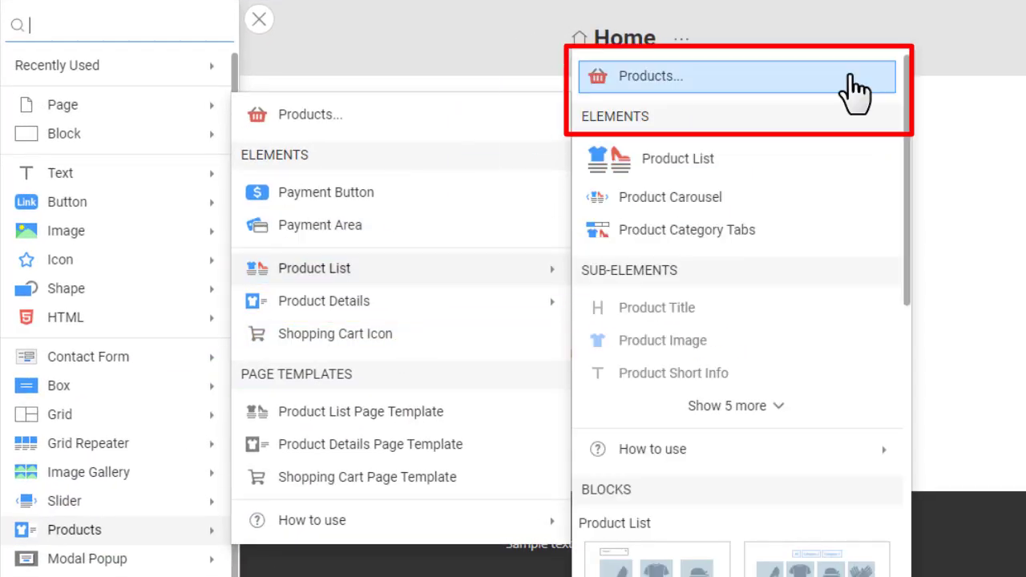
scroll(858, 92, down, 5)
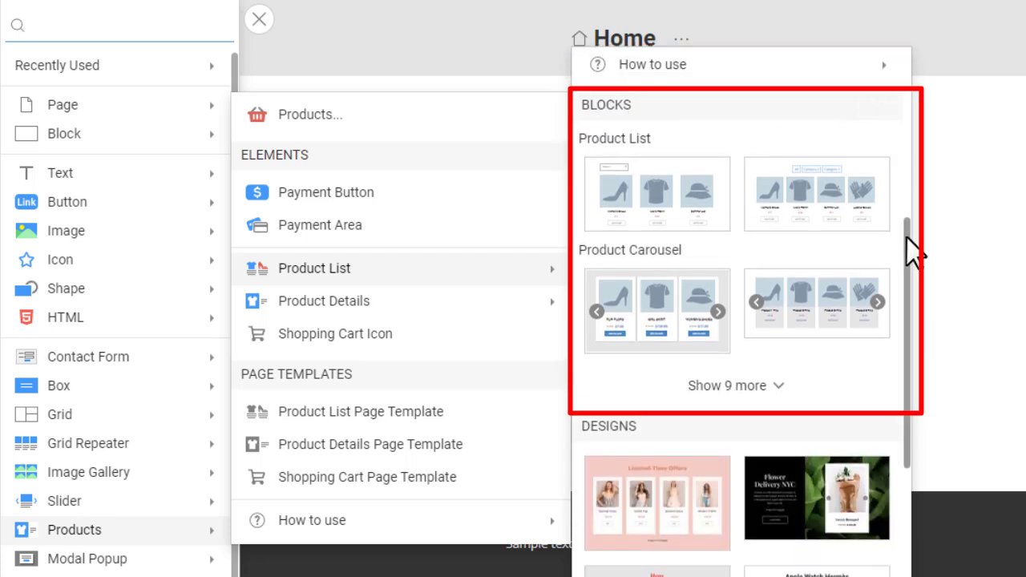
mouse_move(907, 238)
mouse_down()
mouse_move(900, 388)
mouse_move(912, 264)
mouse_up()
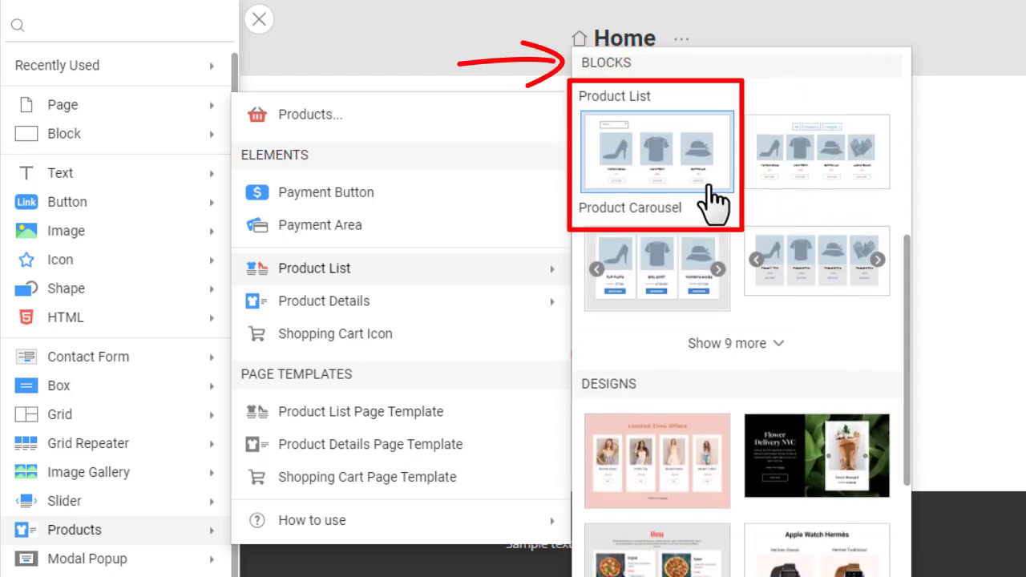
click(709, 186)
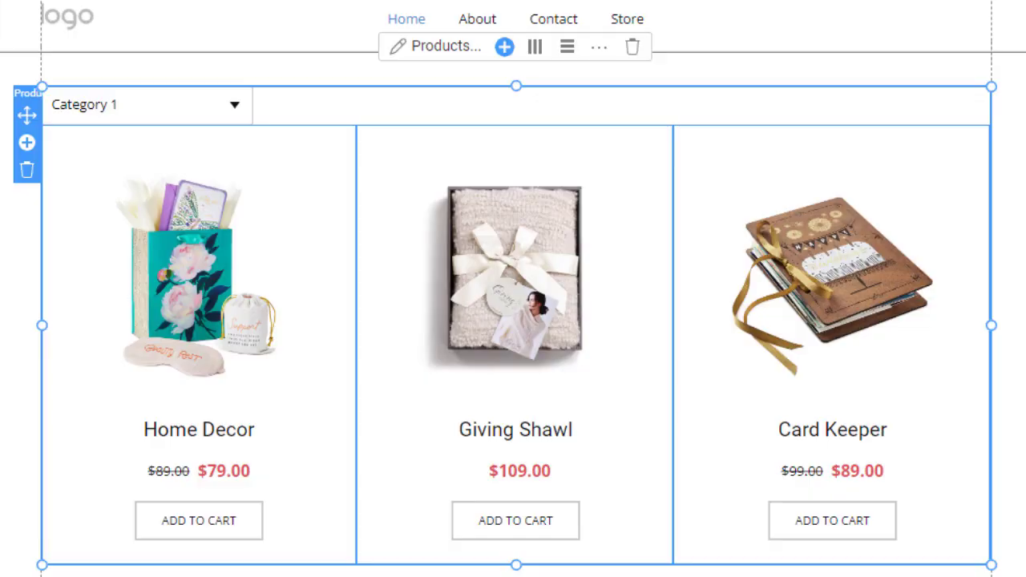
Place red Sale-source badges on the product images and move the Add to Cart button under the price.
mouse_move(229, 454)
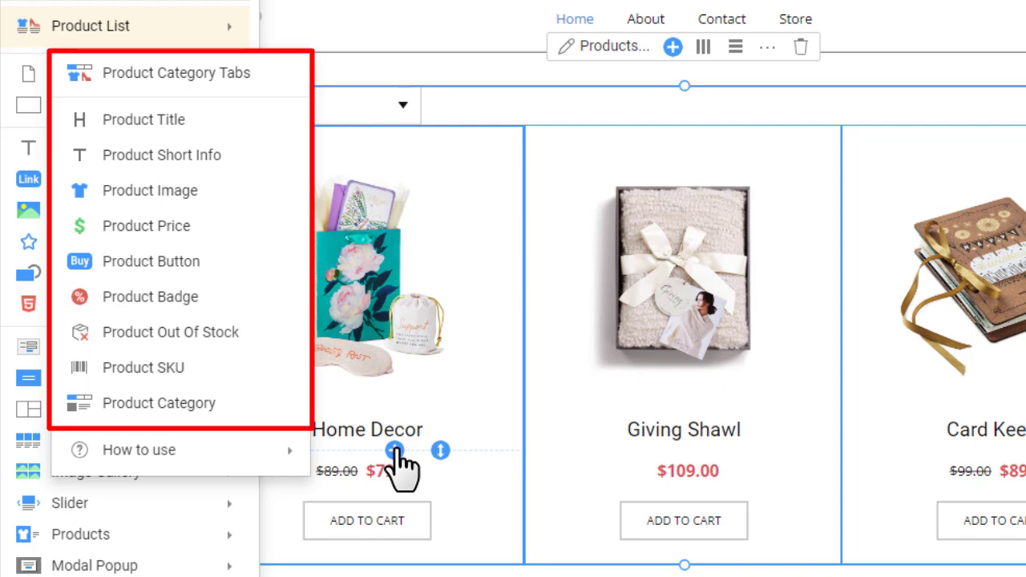
click(265, 301)
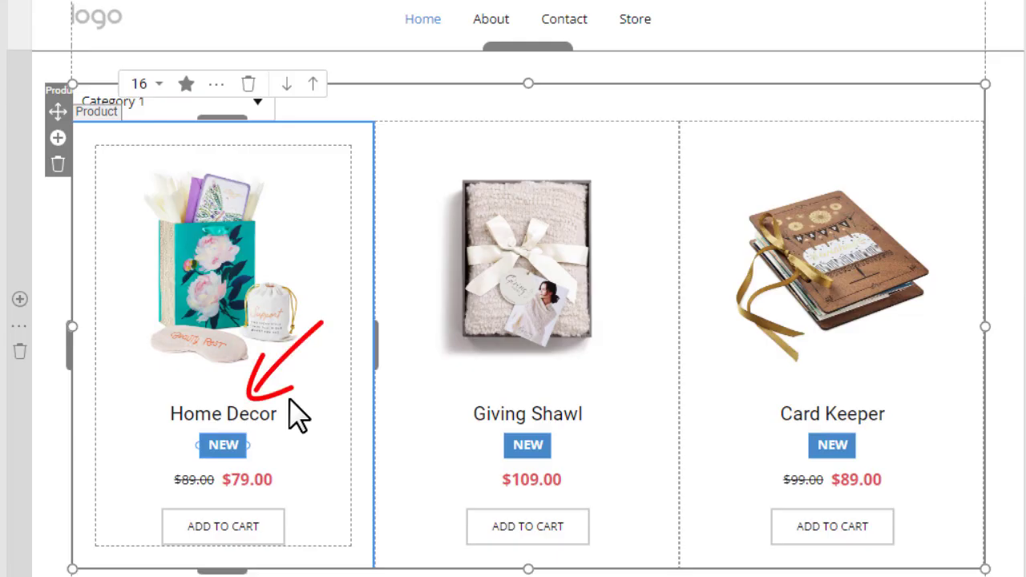
drag(240, 449, 303, 205)
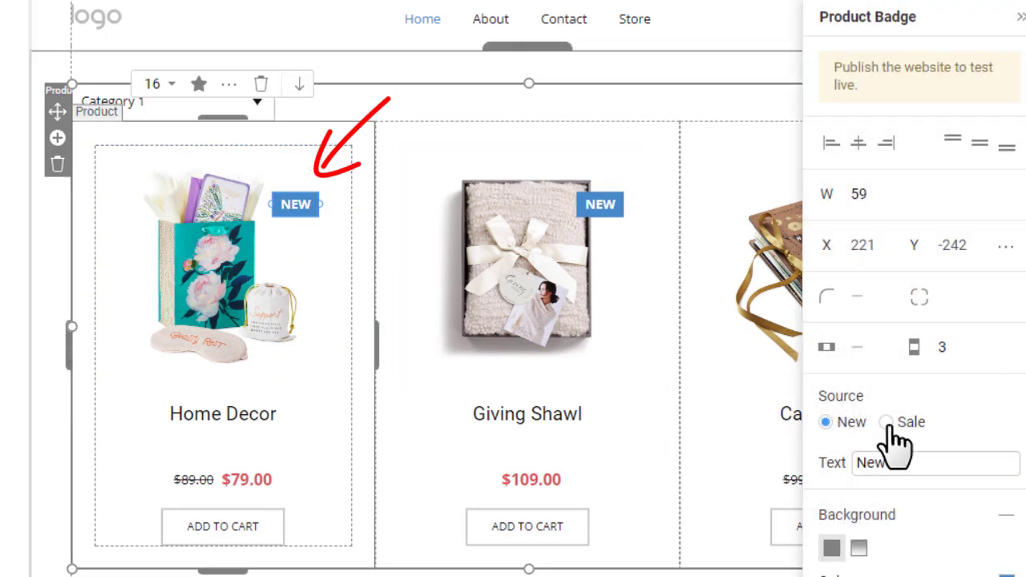
click(888, 423)
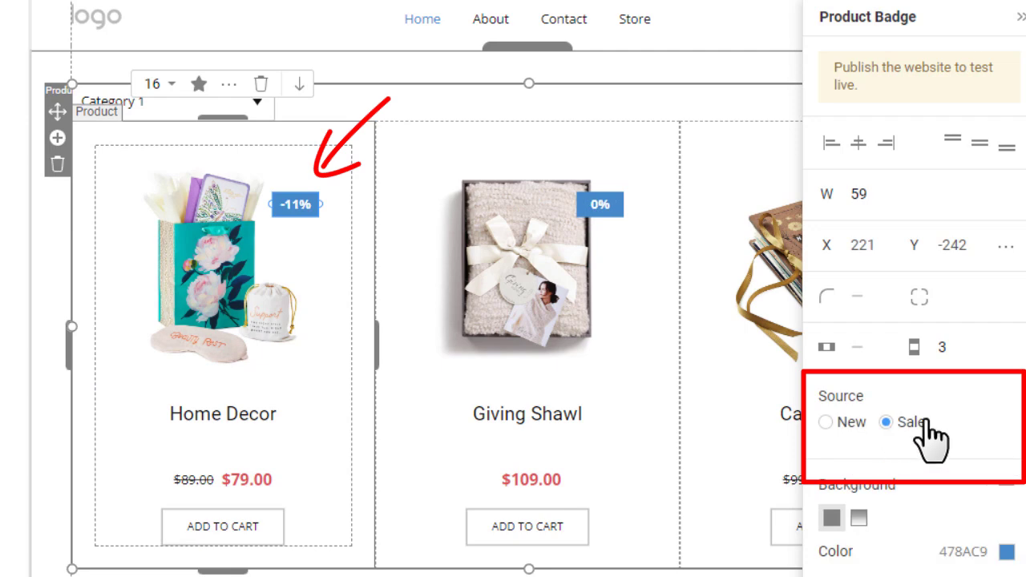
scroll(1001, 413, down, 3)
click(1006, 345)
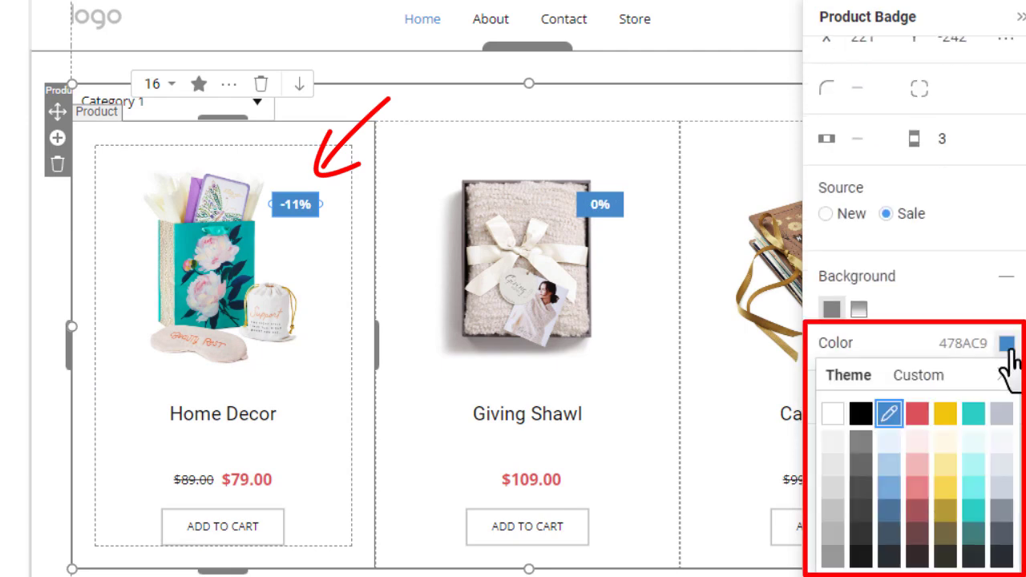
click(915, 417)
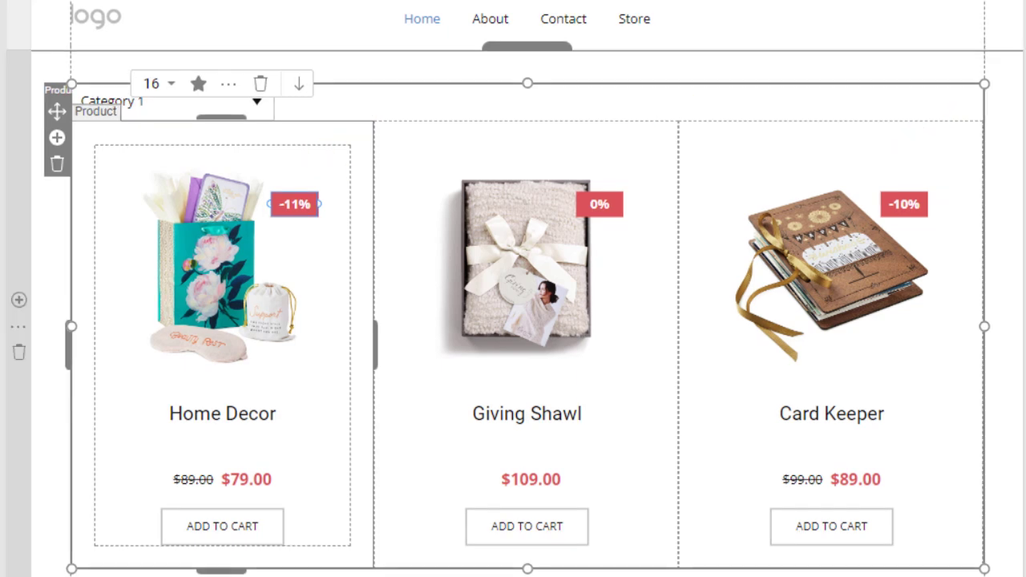
drag(861, 517, 857, 473)
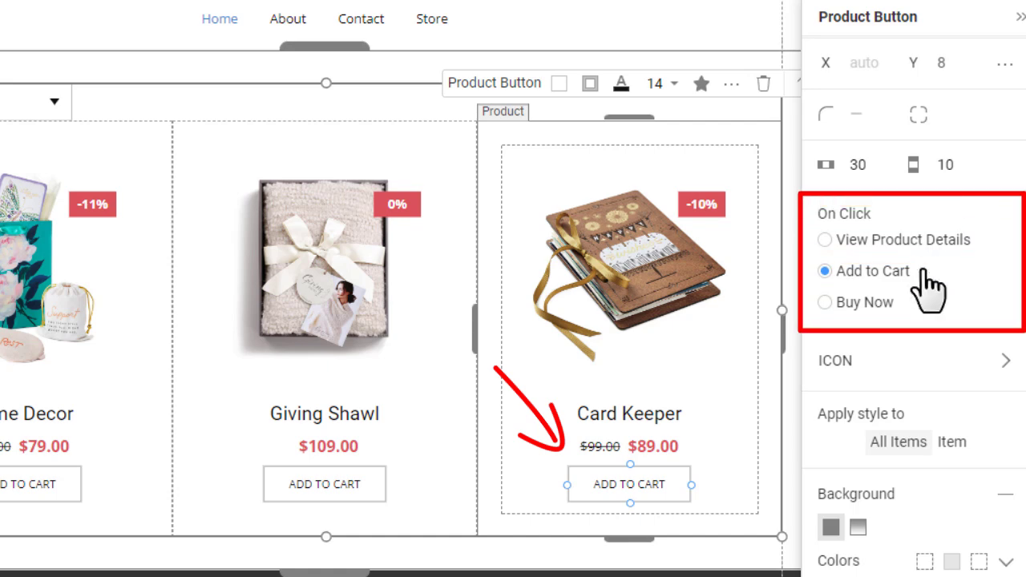
Set the product buttons' On Click action to View Product Details.
click(915, 239)
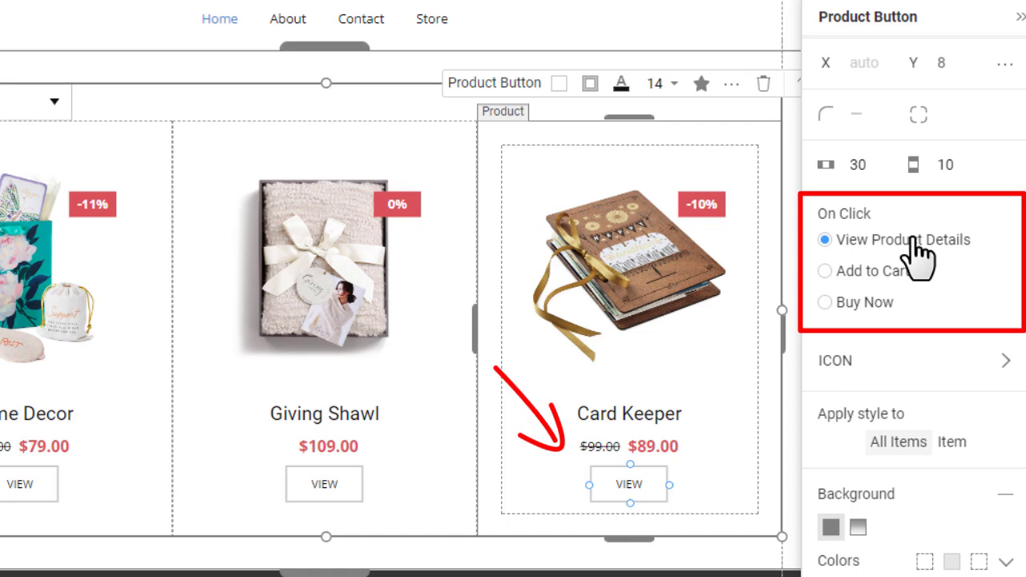
Select the product grid and review its Sorting, Pagination and Categories options.
click(22, 116)
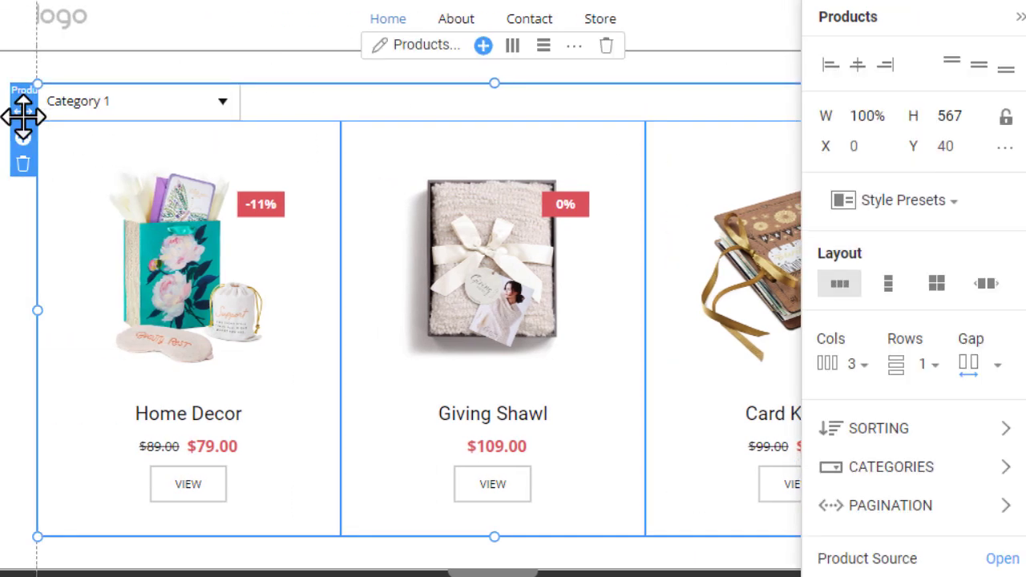
scroll(877, 353, down, 3)
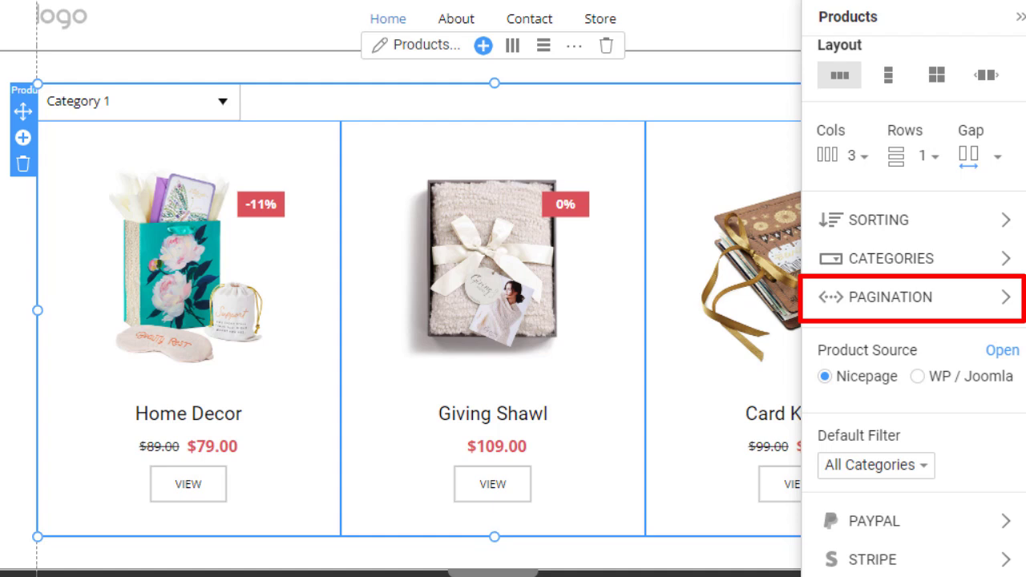
click(930, 233)
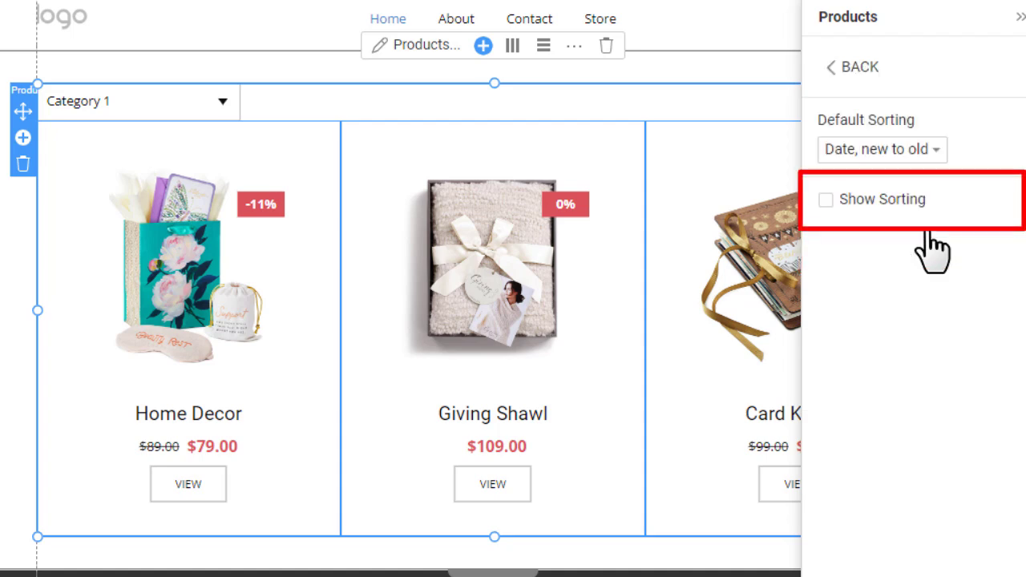
click(852, 68)
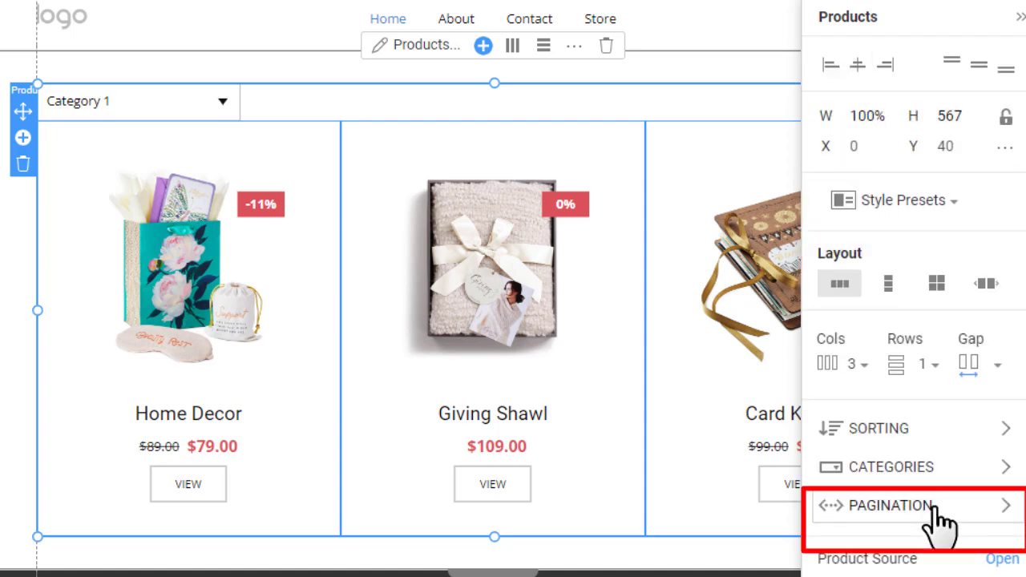
click(934, 505)
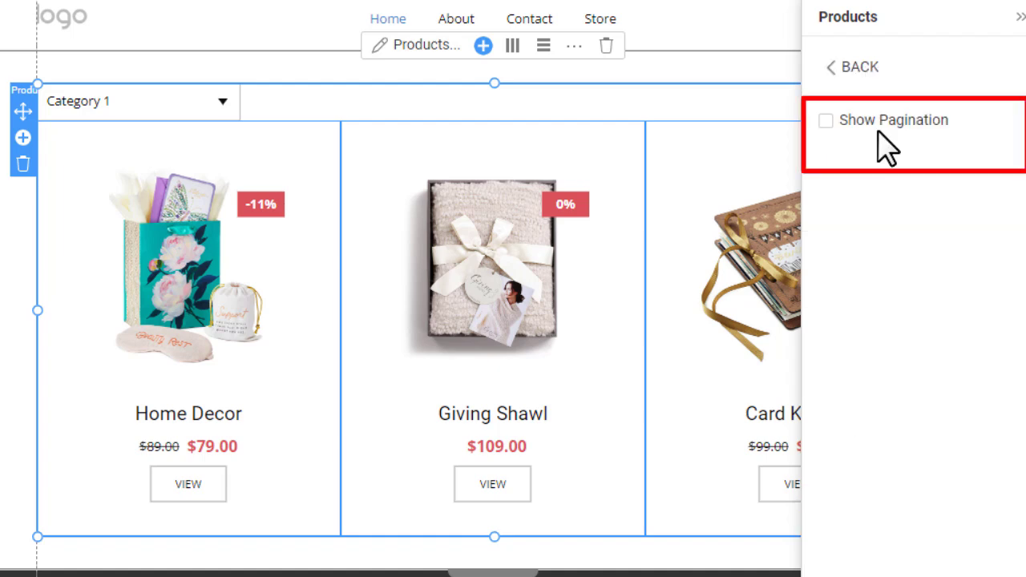
click(855, 71)
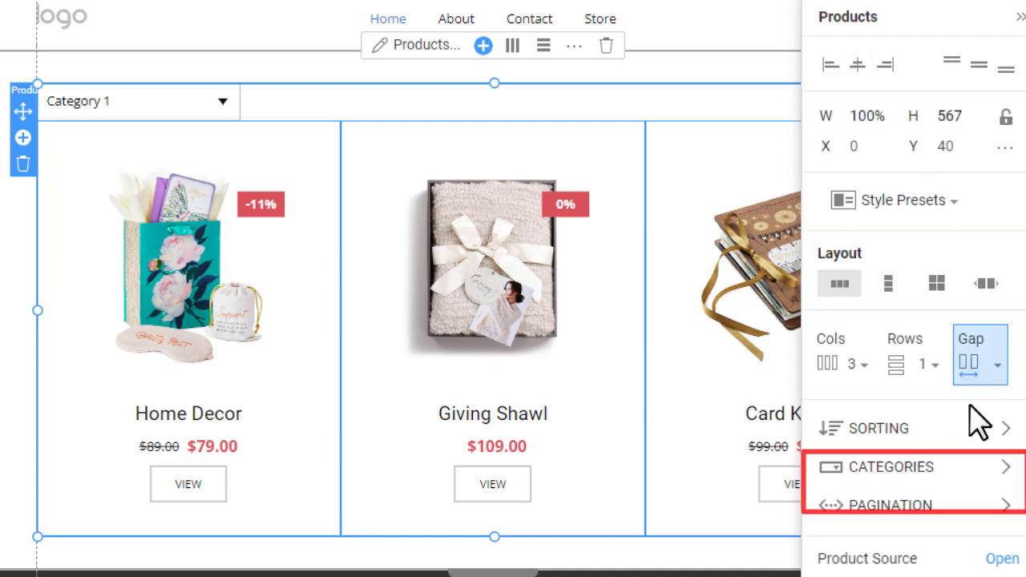
click(950, 473)
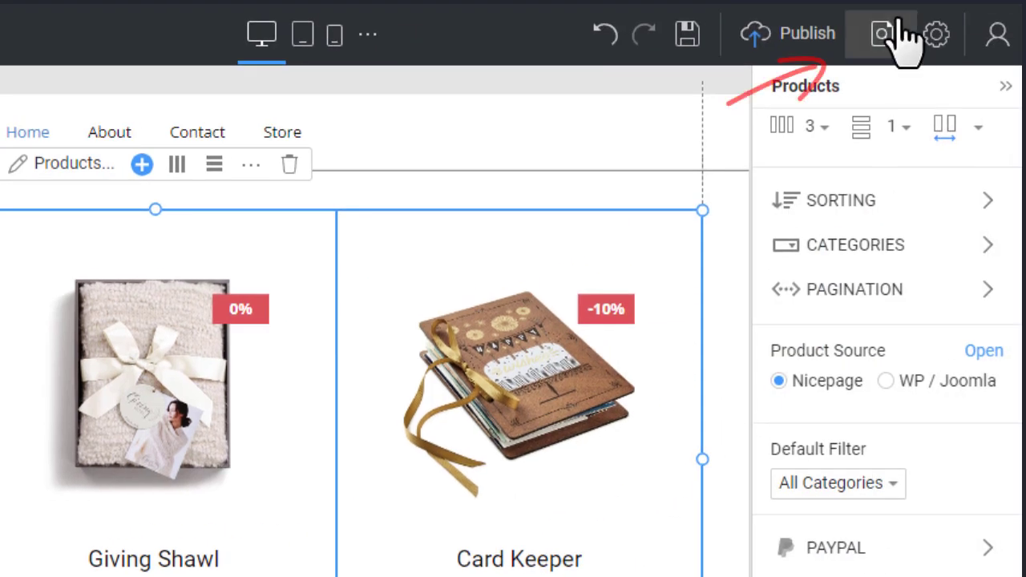
click(896, 26)
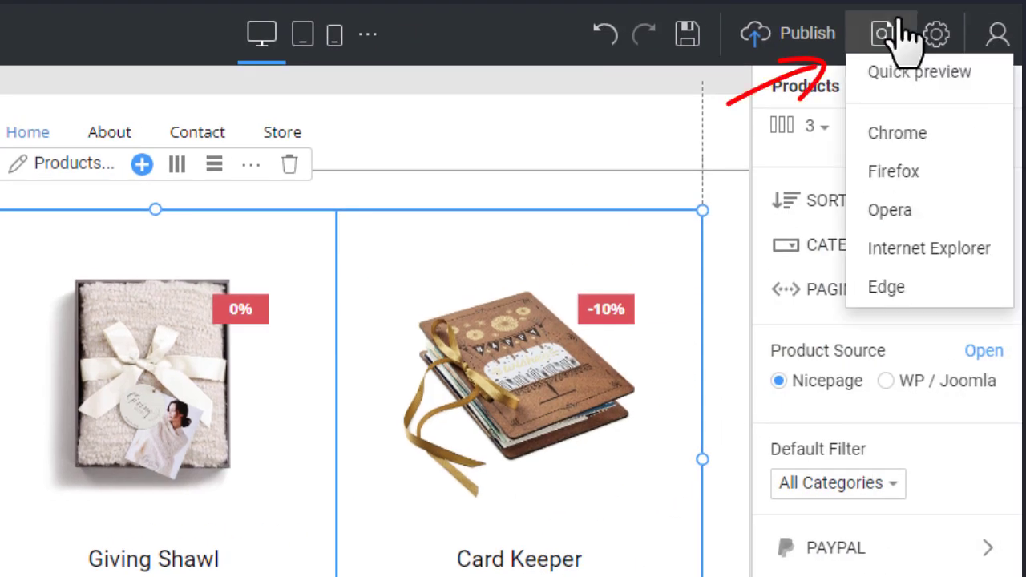
click(908, 130)
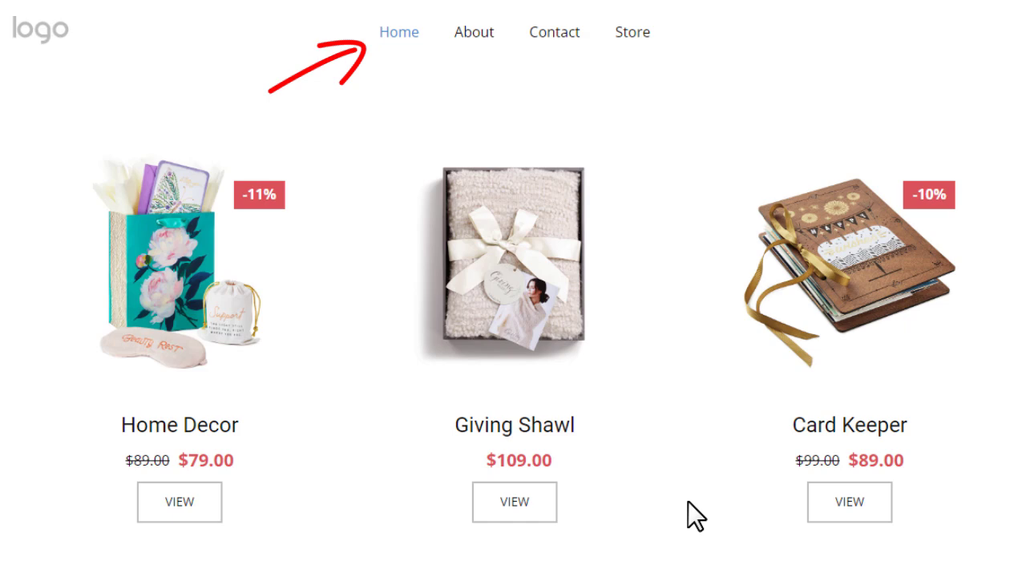
click(538, 511)
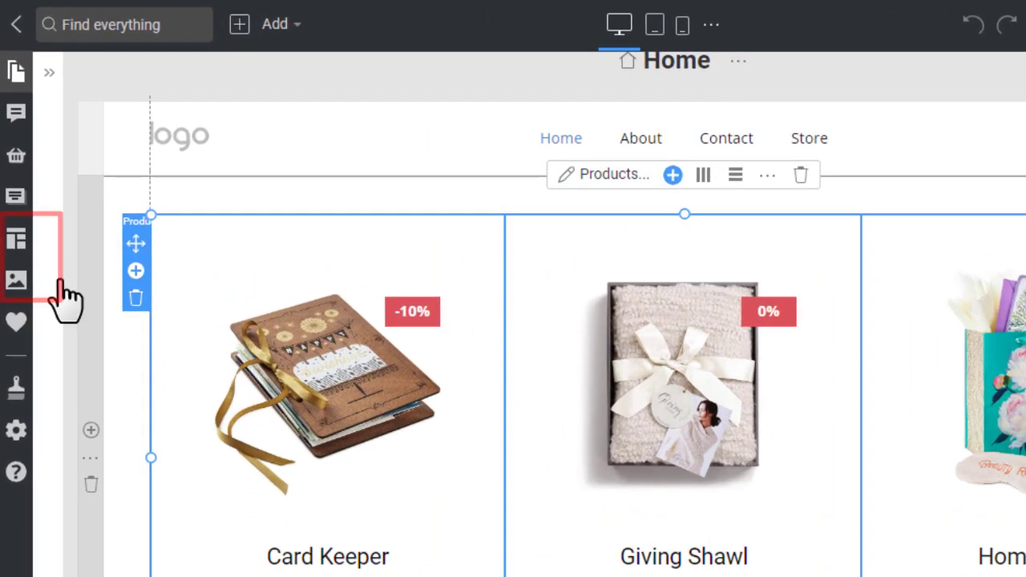
Open the built-in Product Details Page Template from the sidebar's Templates list.
mouse_move(16, 192)
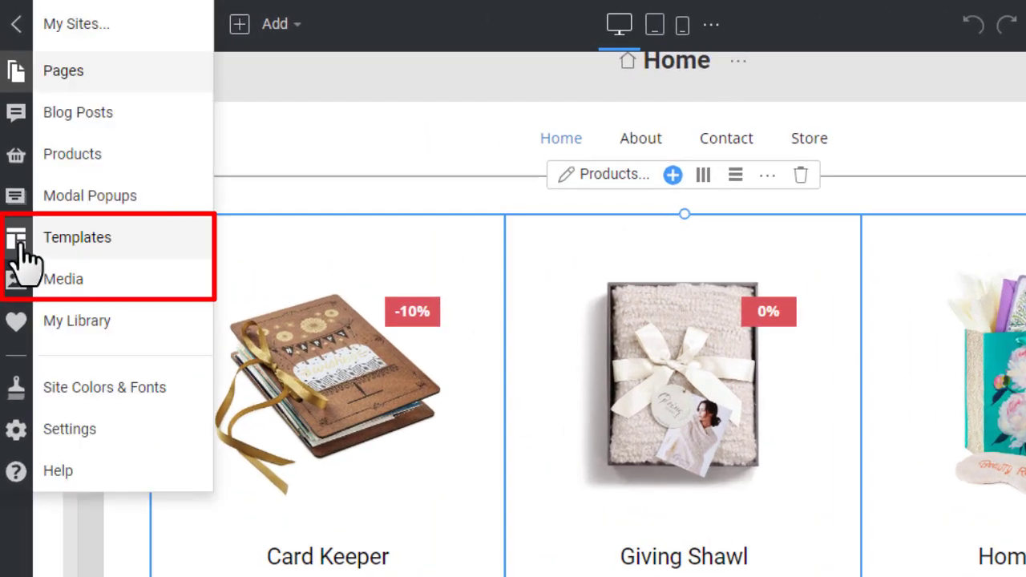
click(135, 242)
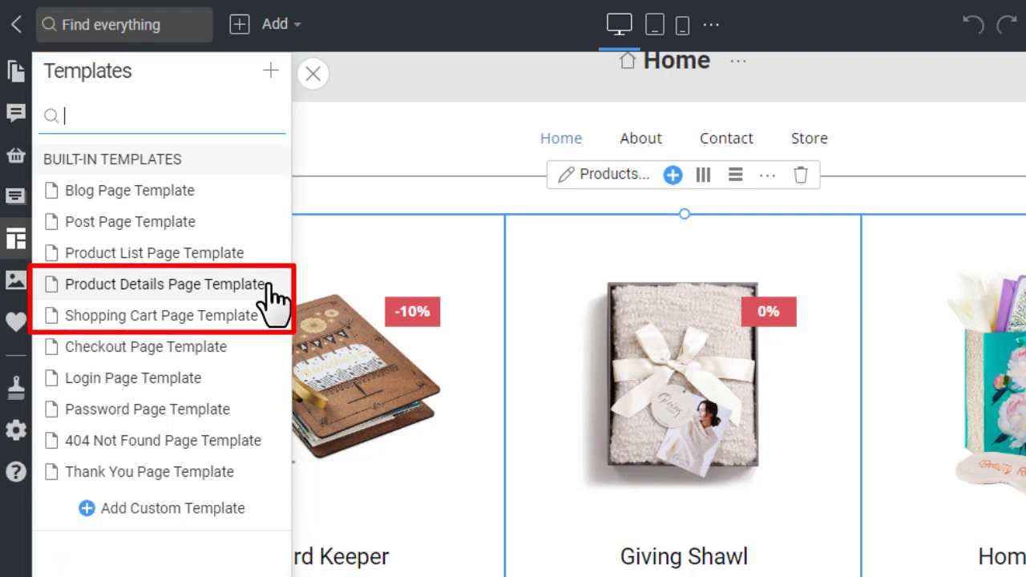
click(267, 285)
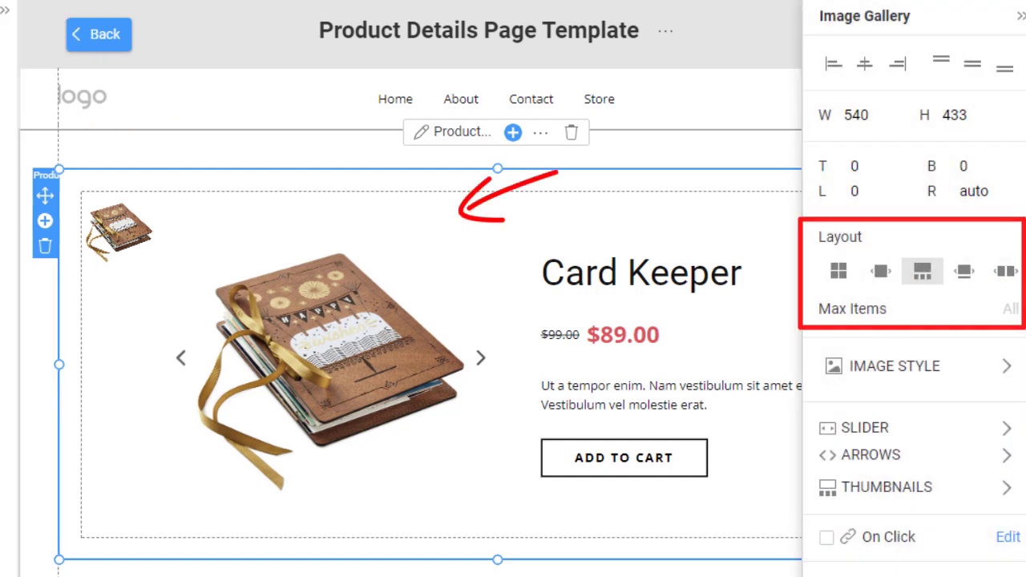
Switch the gallery to a grid layout, add a quantity selector below the price, and make the button Buy Now.
click(340, 275)
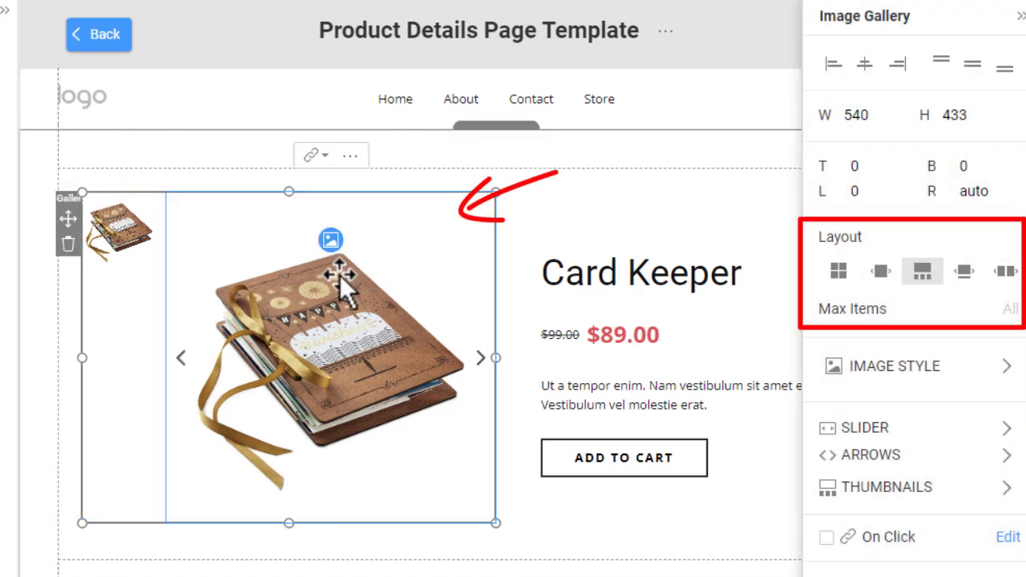
click(838, 272)
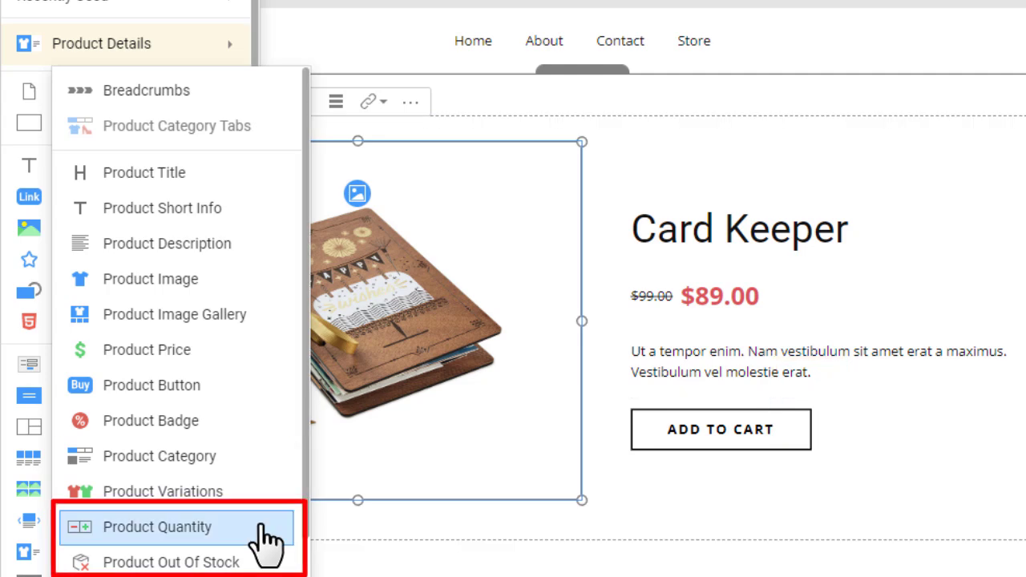
mouse_move(267, 539)
mouse_down()
mouse_move(626, 386)
mouse_move(623, 296)
mouse_move(625, 305)
mouse_up()
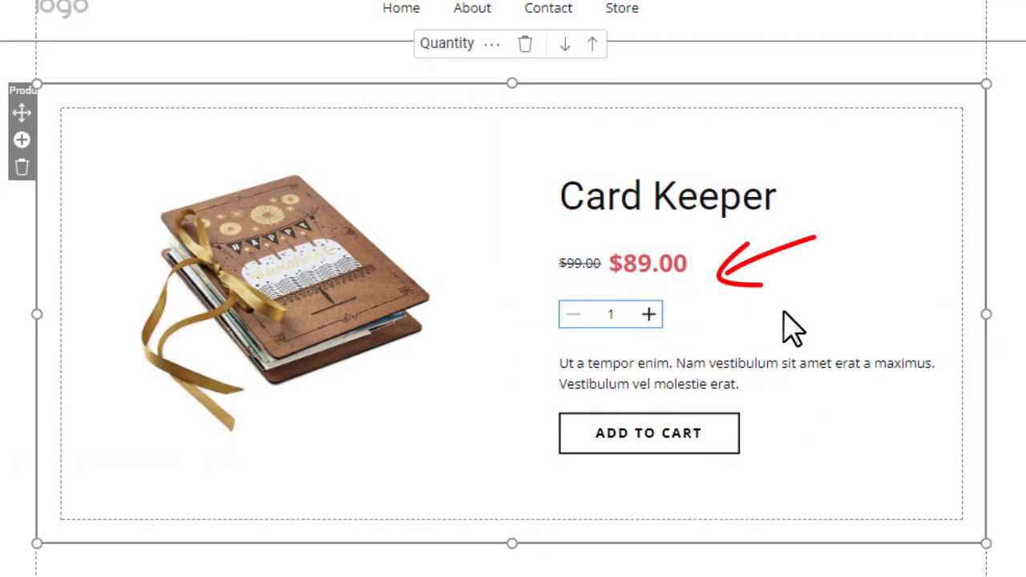
click(696, 436)
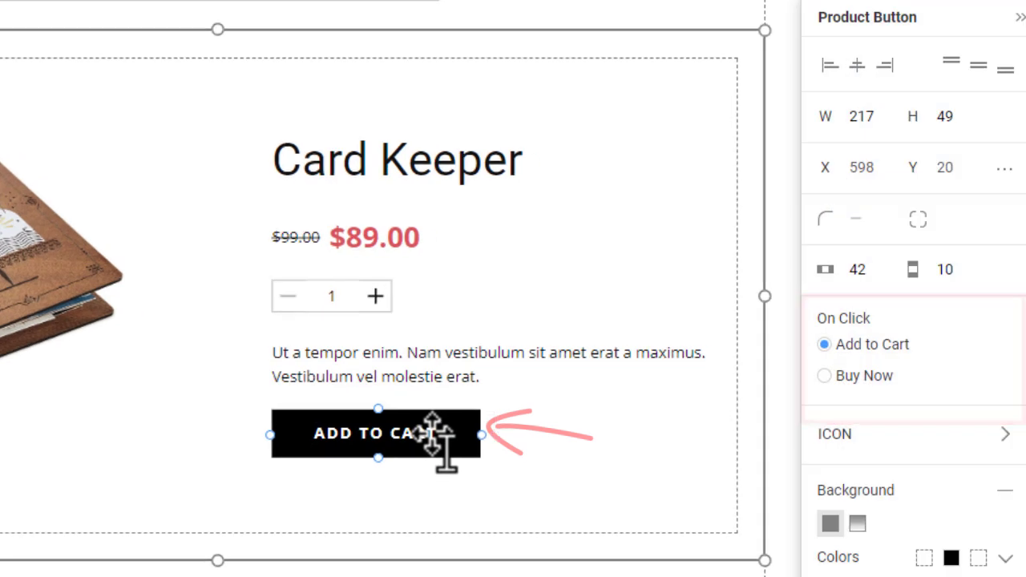
click(882, 377)
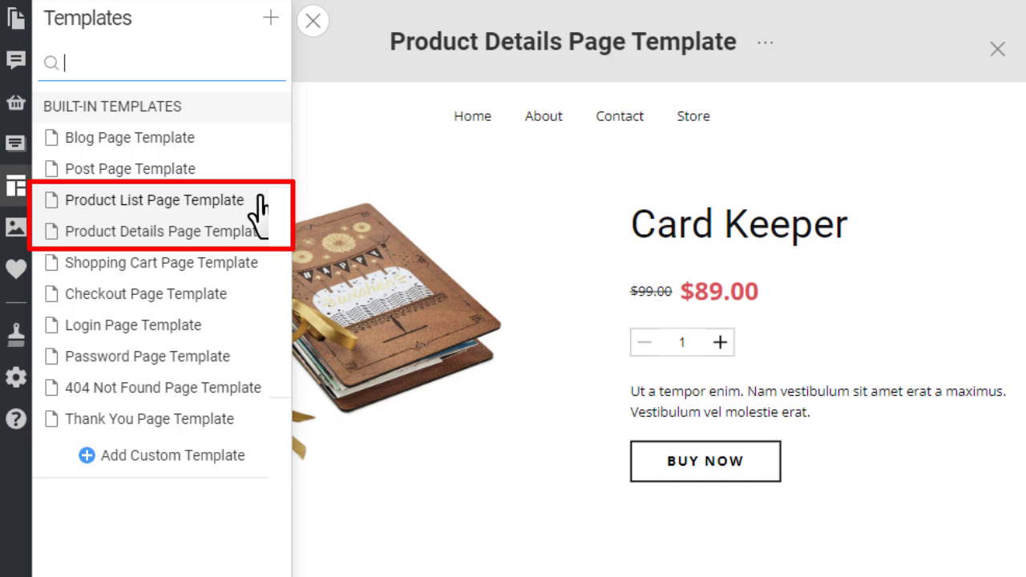
In the Product List template, add red badges showing sale percentages to the product cards.
click(259, 200)
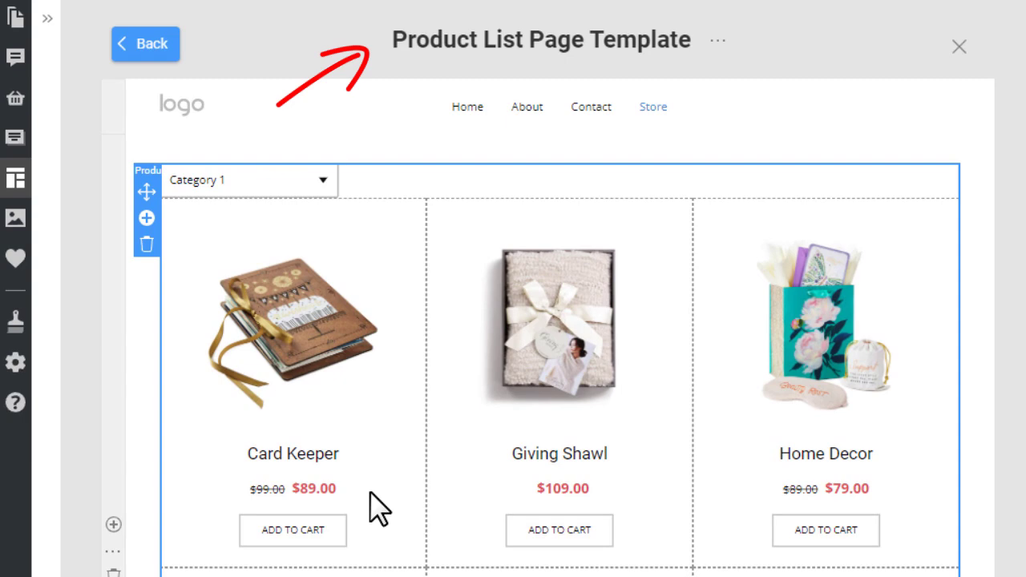
click(320, 507)
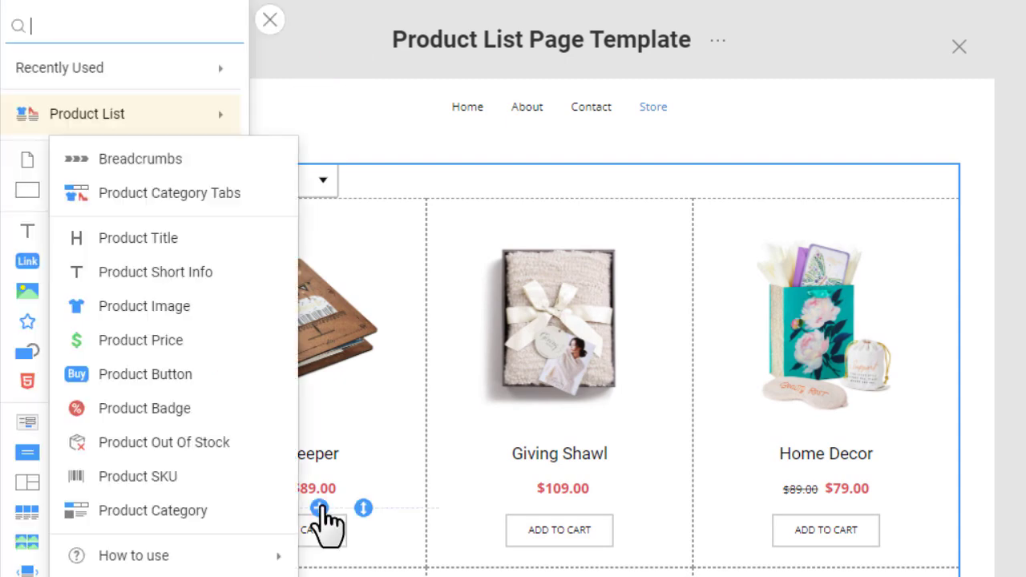
click(197, 417)
drag(344, 406, 378, 271)
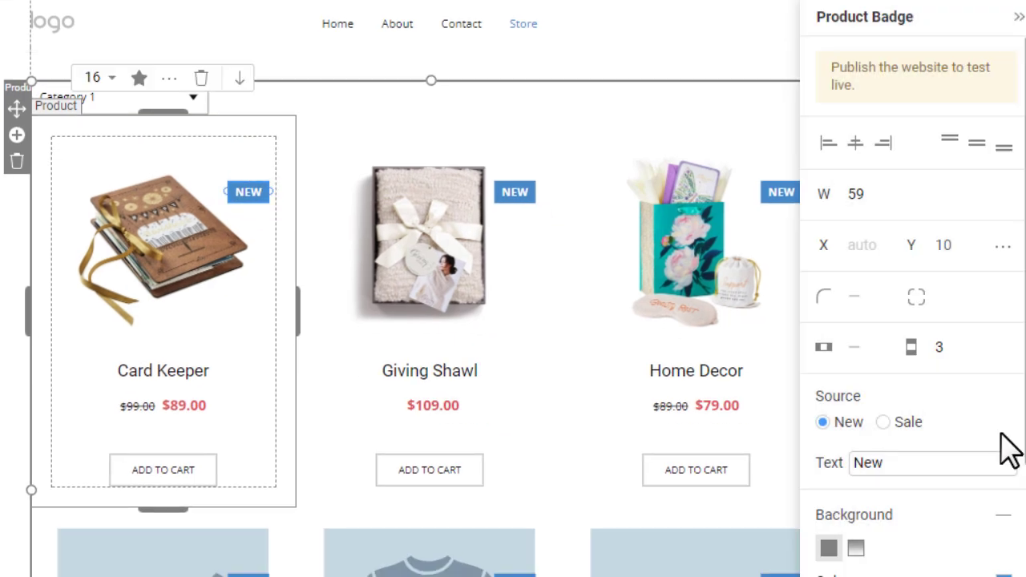
click(887, 422)
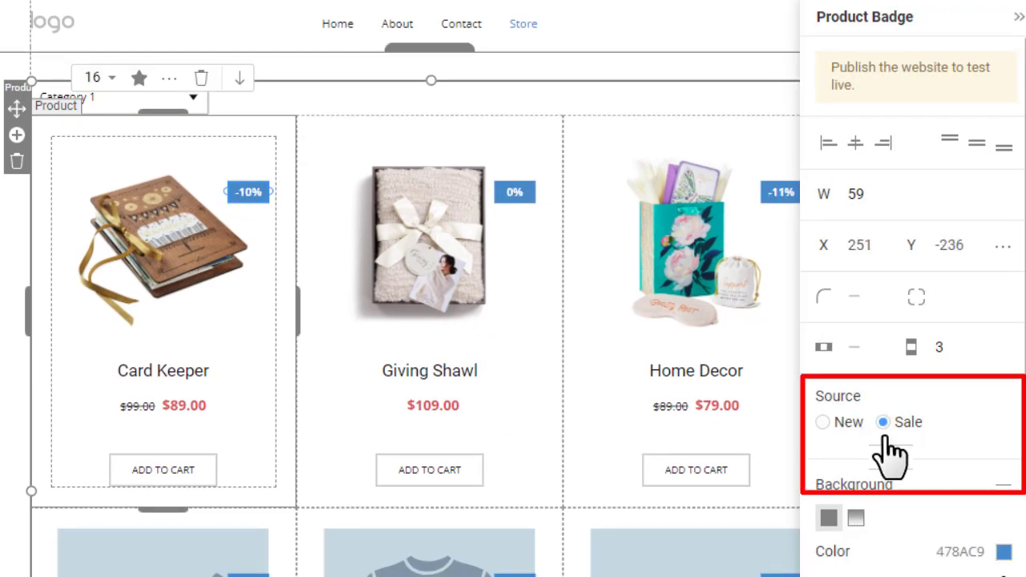
click(1004, 550)
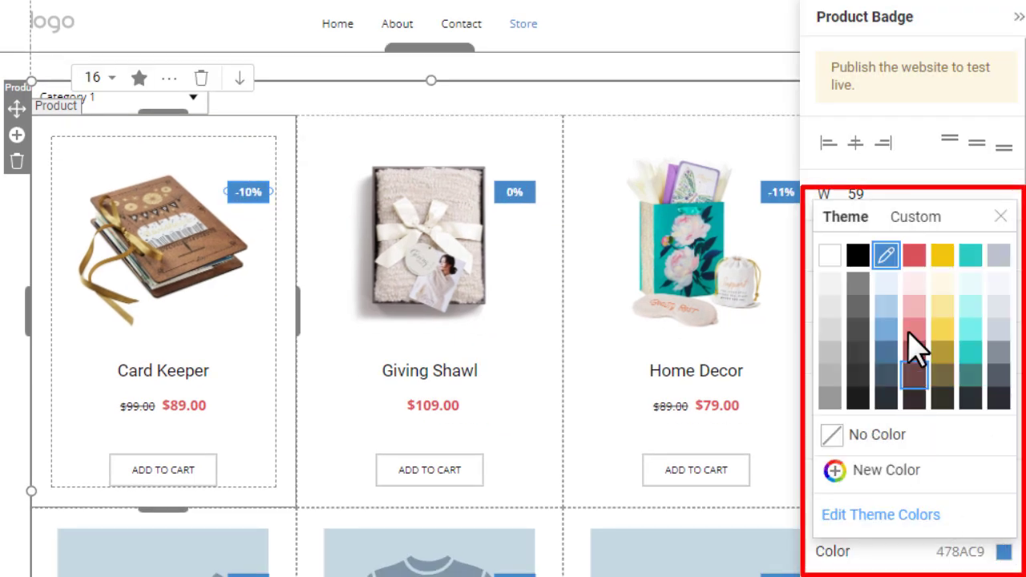
click(922, 269)
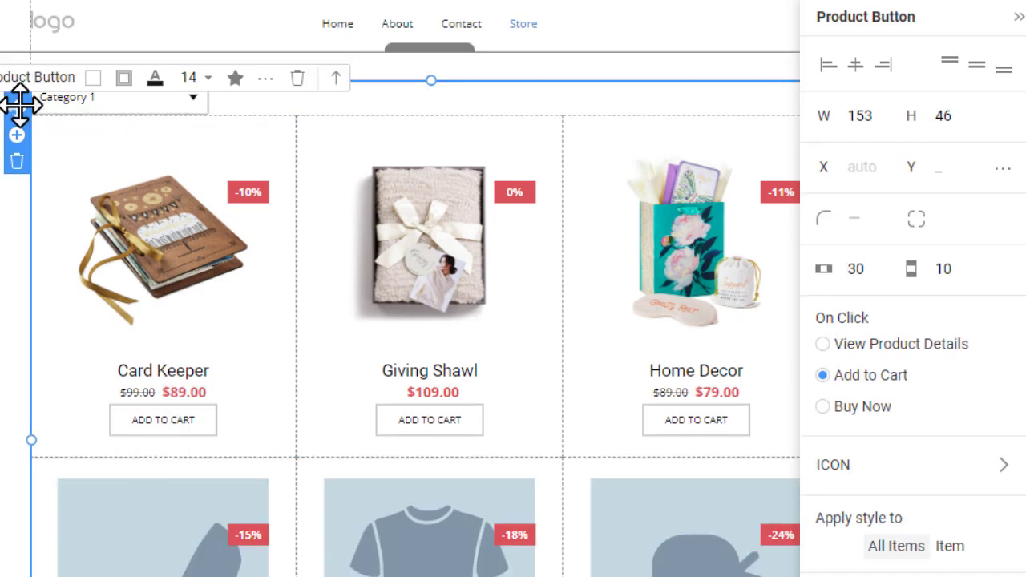
Hide the category filter and make product buttons open product details as VIEW links.
click(890, 468)
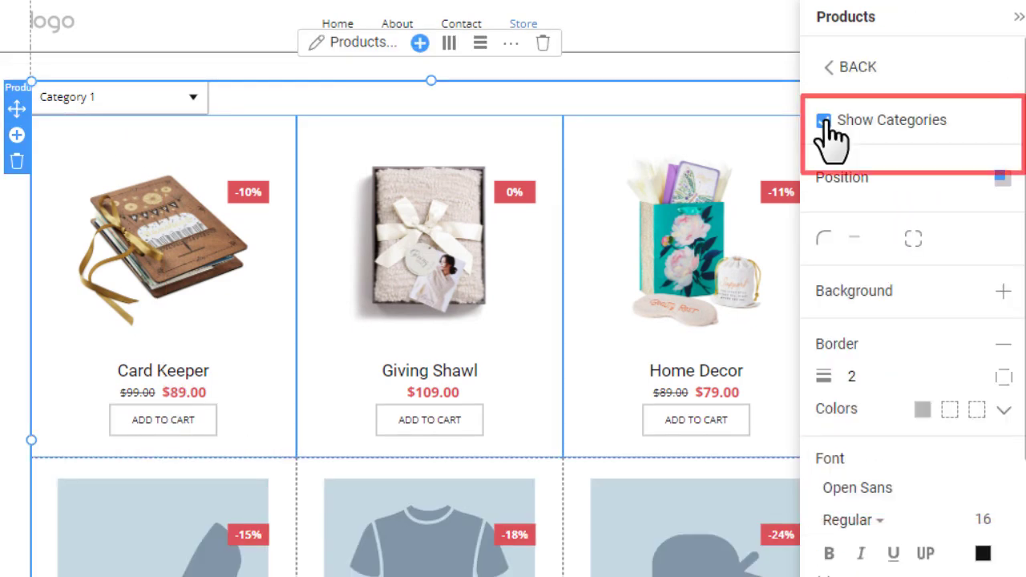
click(824, 122)
click(697, 385)
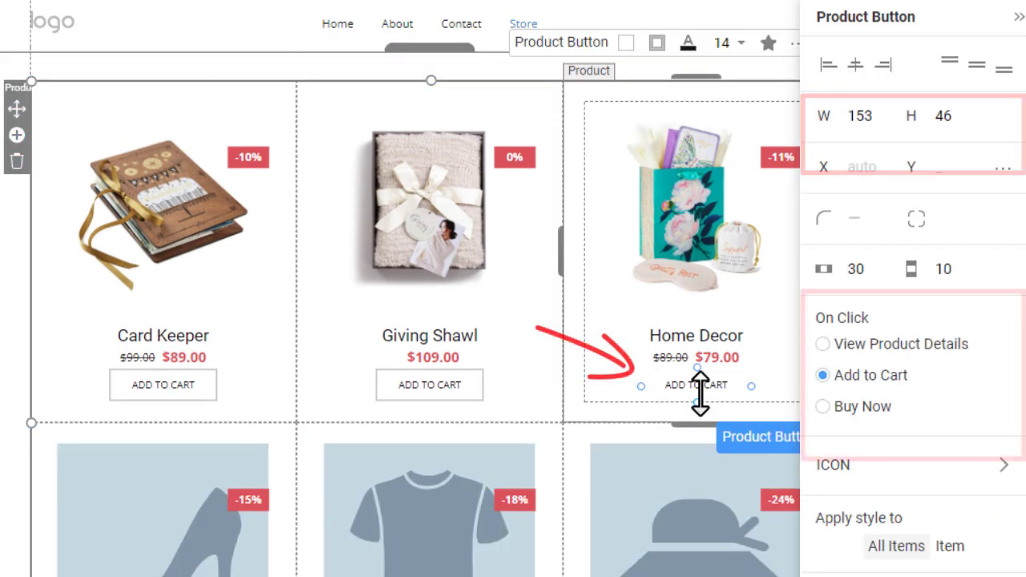
click(823, 344)
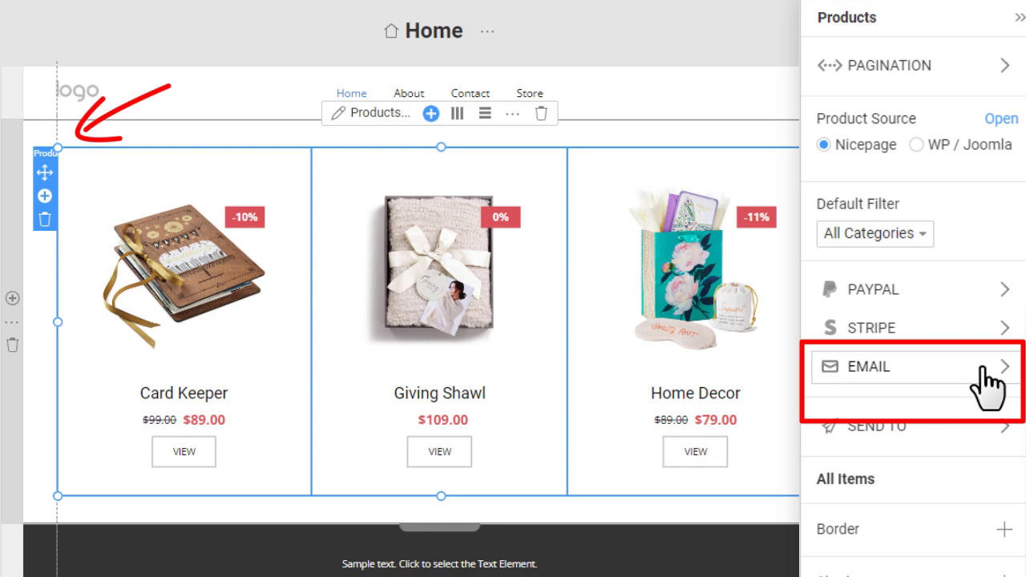
Open the PayPal payment settings for the product list.
click(978, 298)
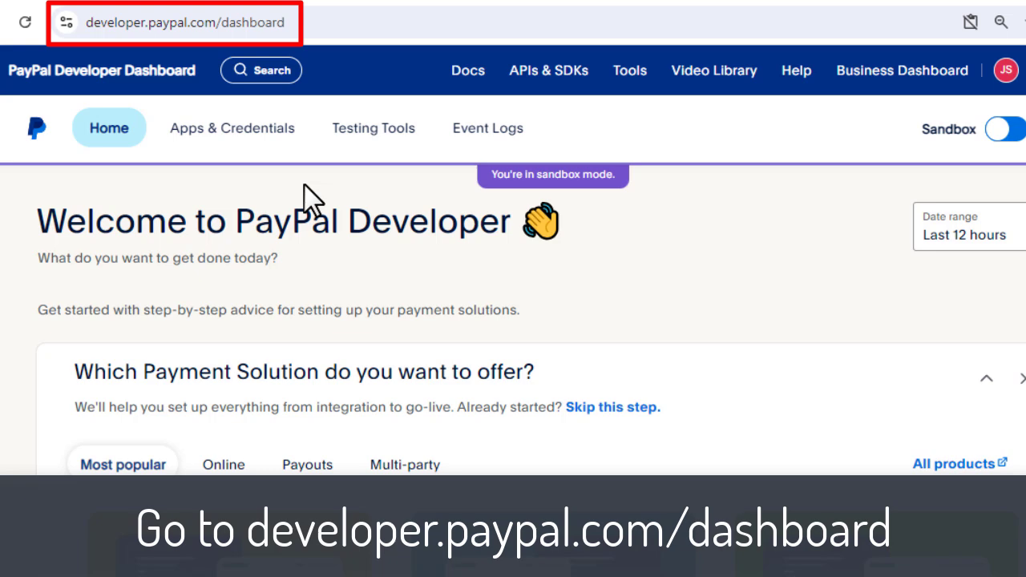
Create a new sandbox app named 'Nicepage' under Apps & Credentials.
click(259, 138)
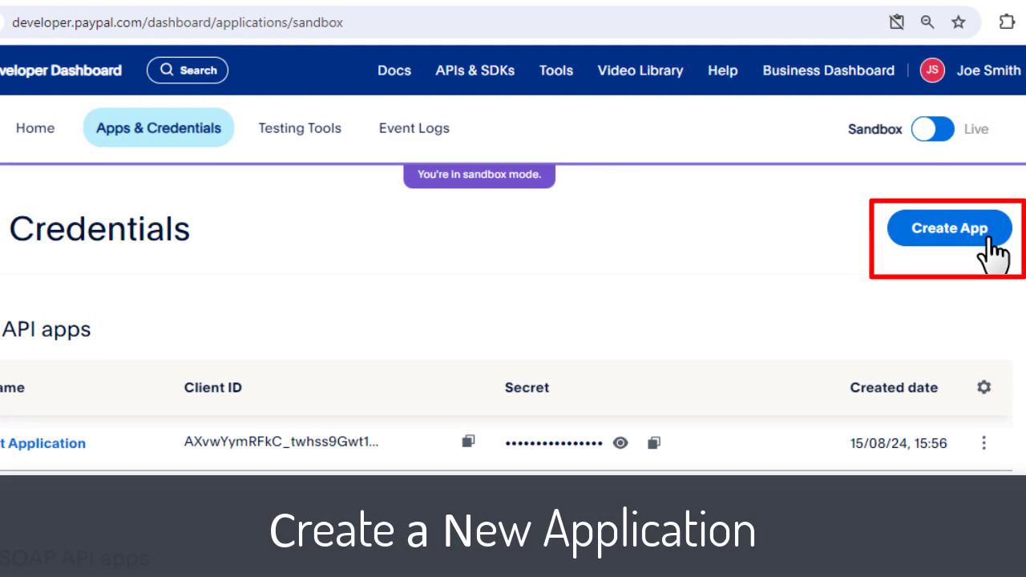
click(986, 235)
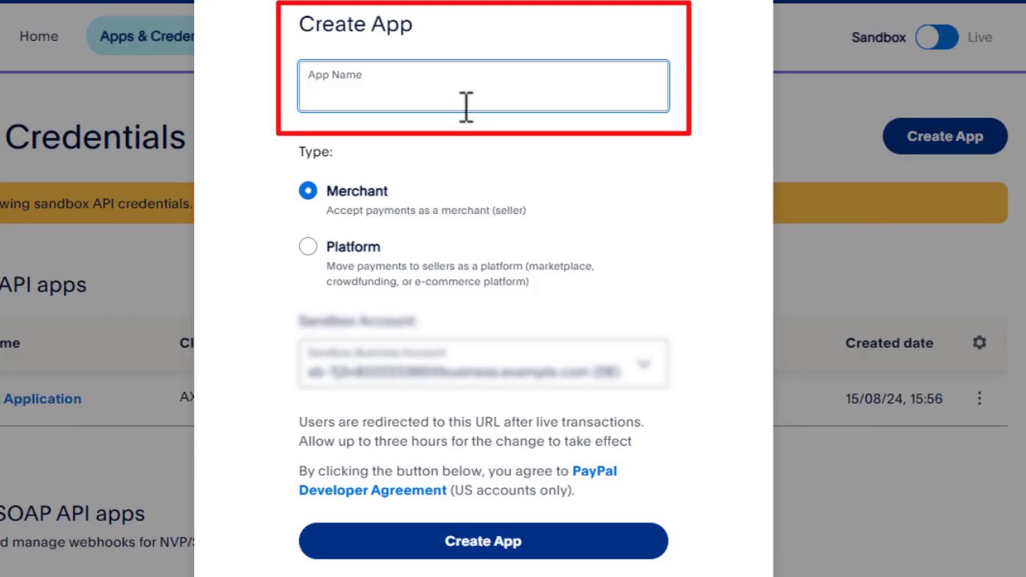
text(Nicepage)
key(Tab)
key(Tab)
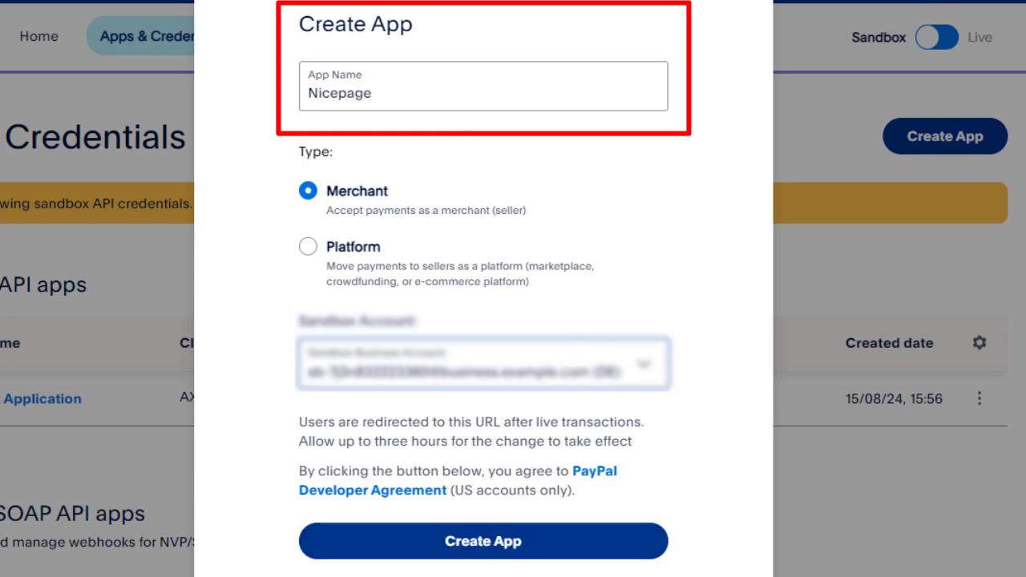
click(624, 545)
Add a webhook with the pasted Nicepage URL tracking only Checkout order approved events.
scroll(905, 137, down, 15)
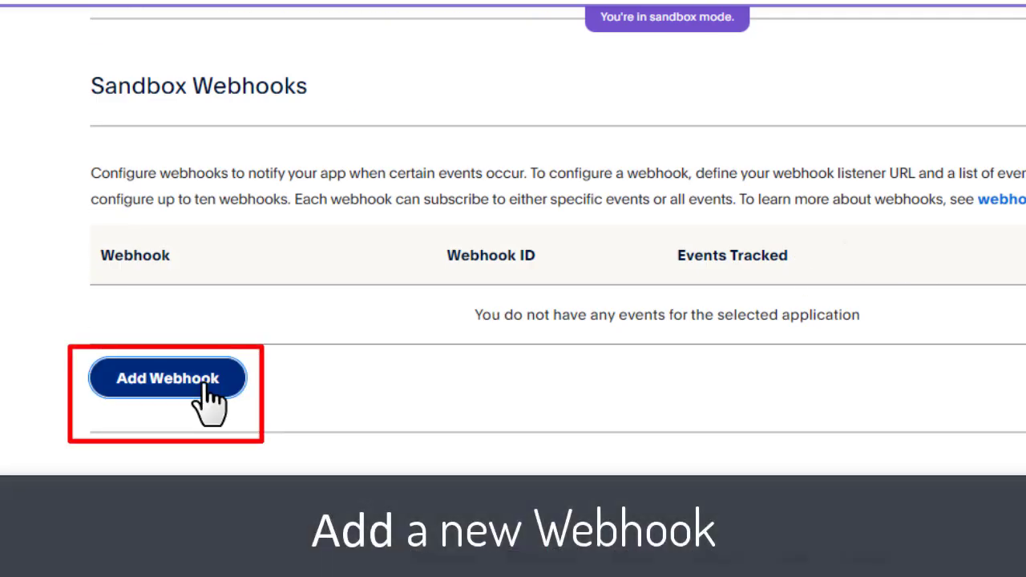
click(167, 379)
click(650, 212)
text(https://service.nicepagesrv.com/paypal/v1/paypal-webhook)
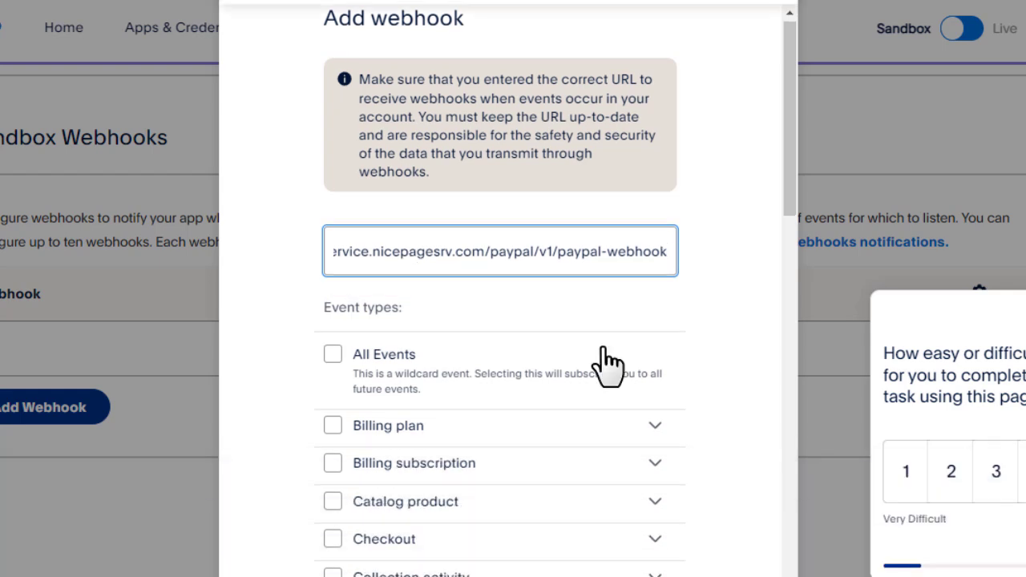
scroll(497, 345, down, 3)
click(333, 253)
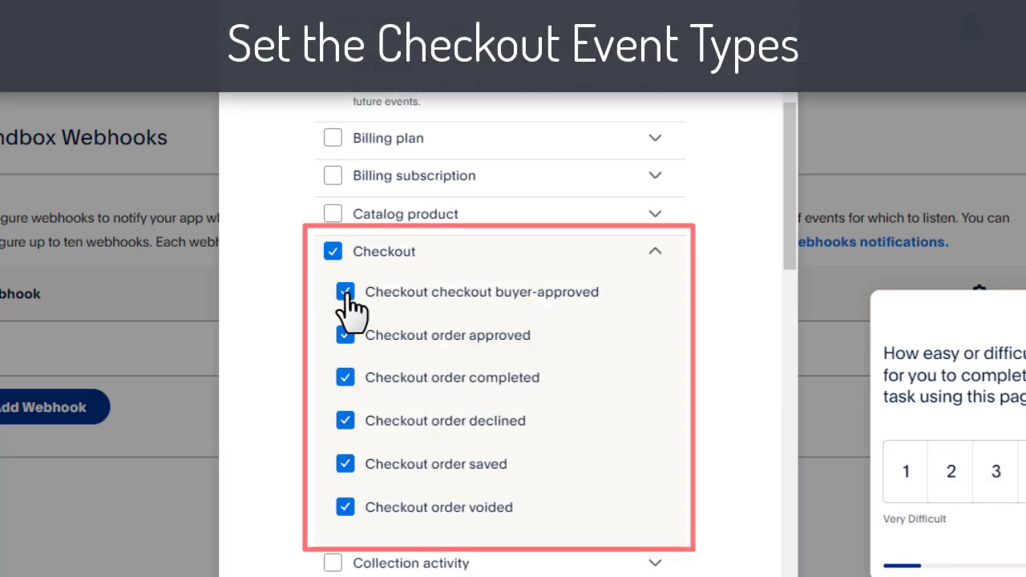
click(344, 292)
click(346, 378)
click(345, 421)
click(346, 466)
click(347, 508)
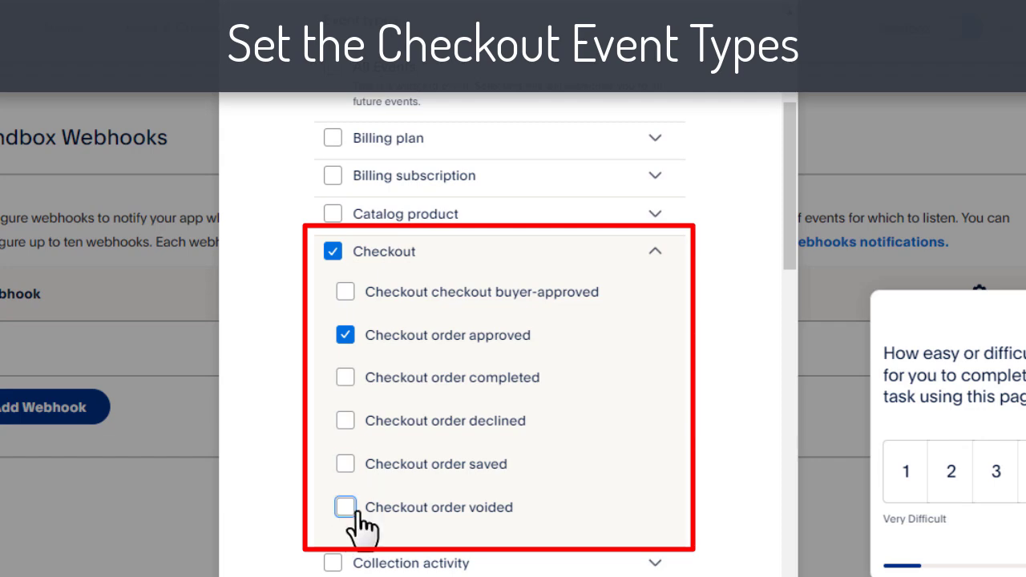
scroll(733, 424, down, 10)
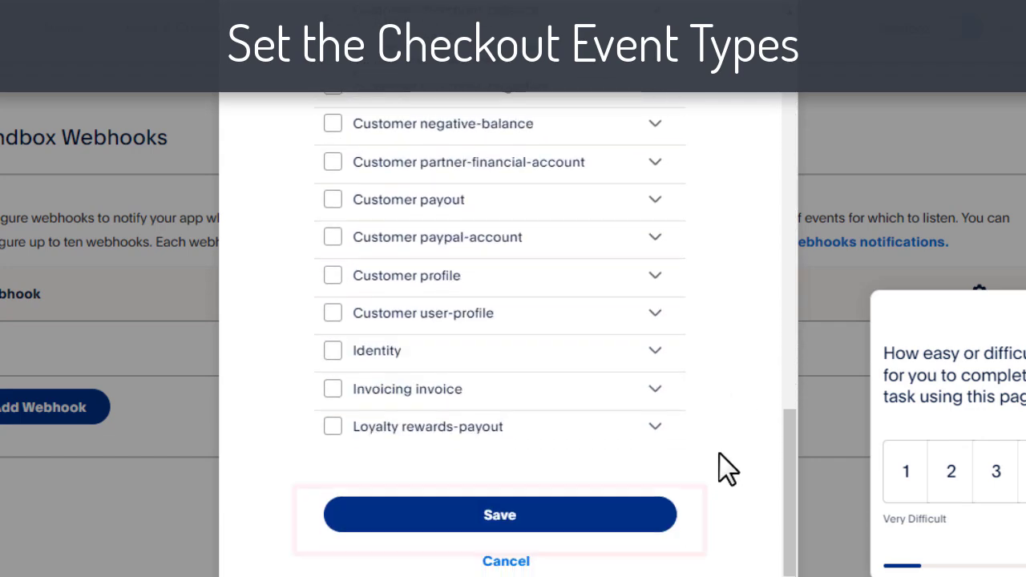
click(586, 517)
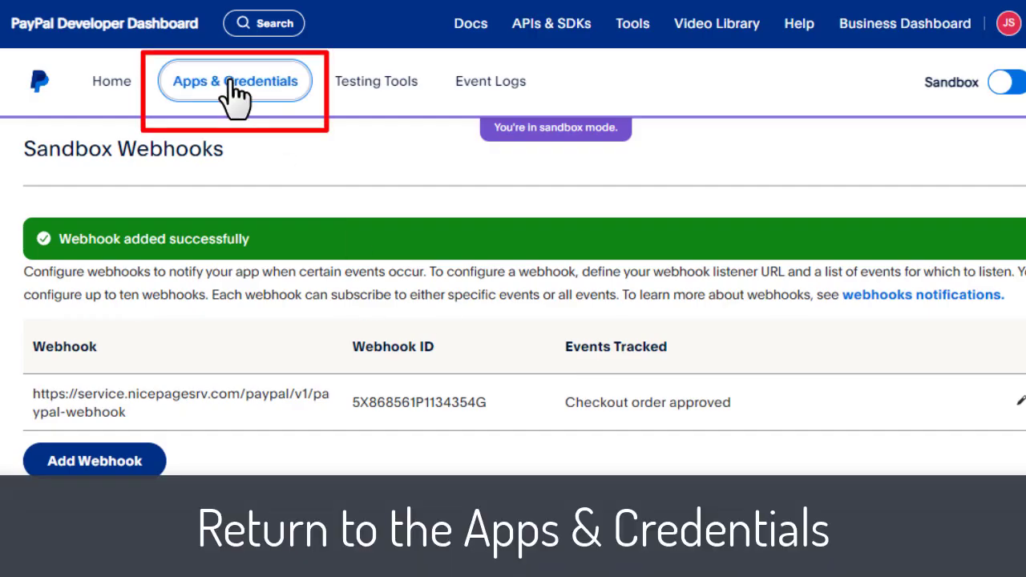
Copy the Nicepage app's client ID for the Nicepage PayPal Client Id field.
click(235, 94)
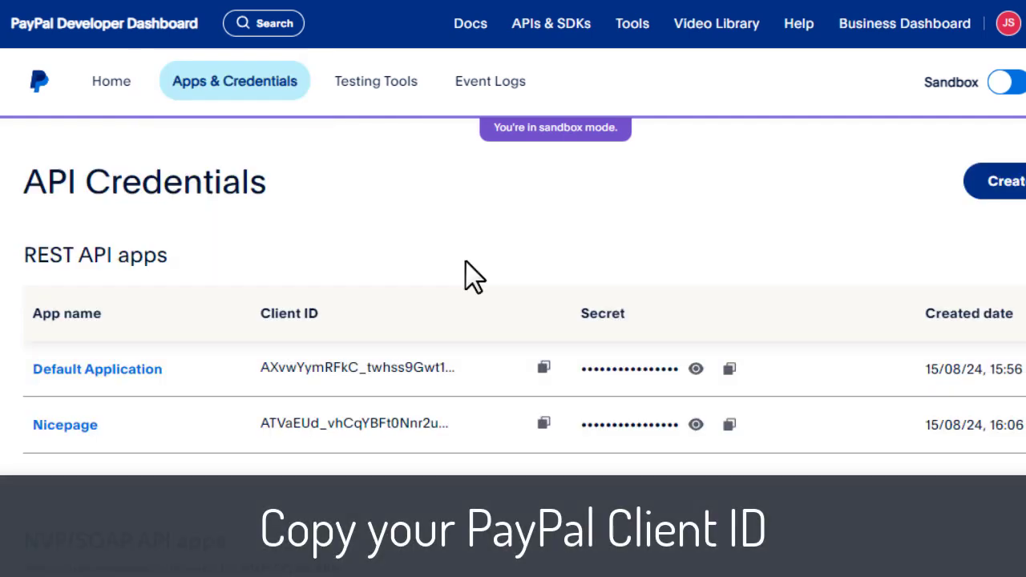
click(544, 423)
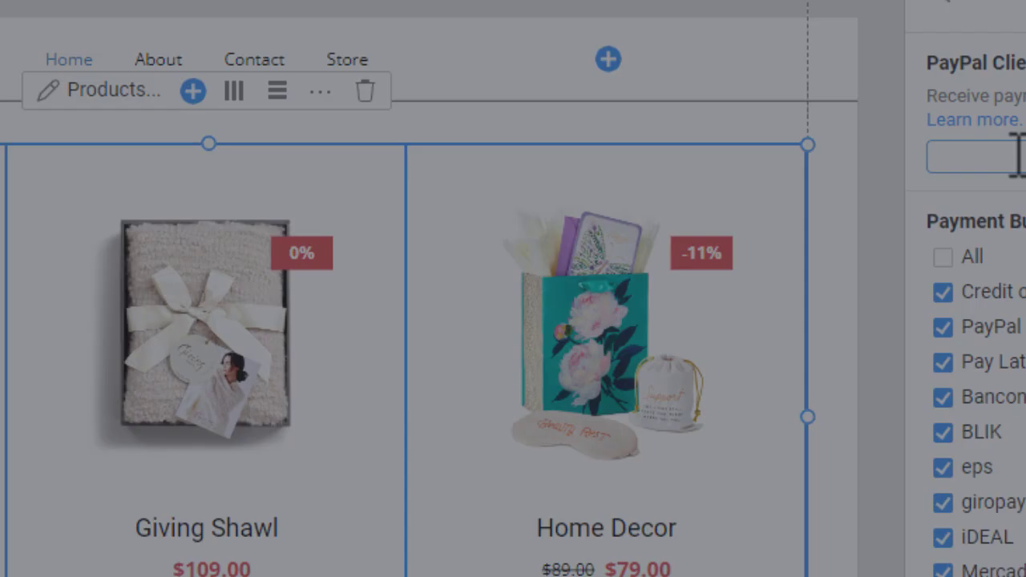
right_click(866, 213)
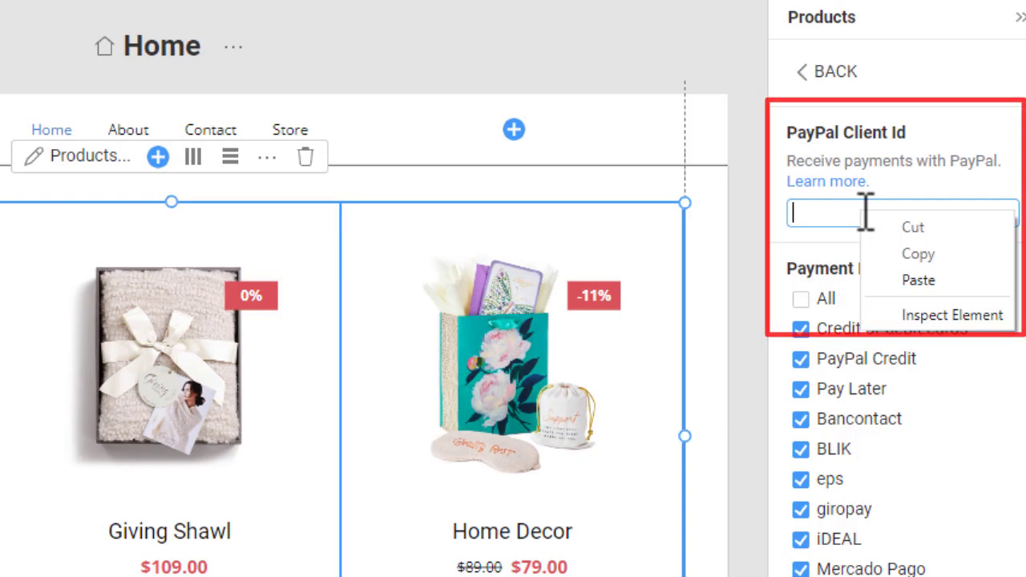
Paste the PayPal client ID into Nicepage's settings, then start connecting a Stripe account.
click(945, 278)
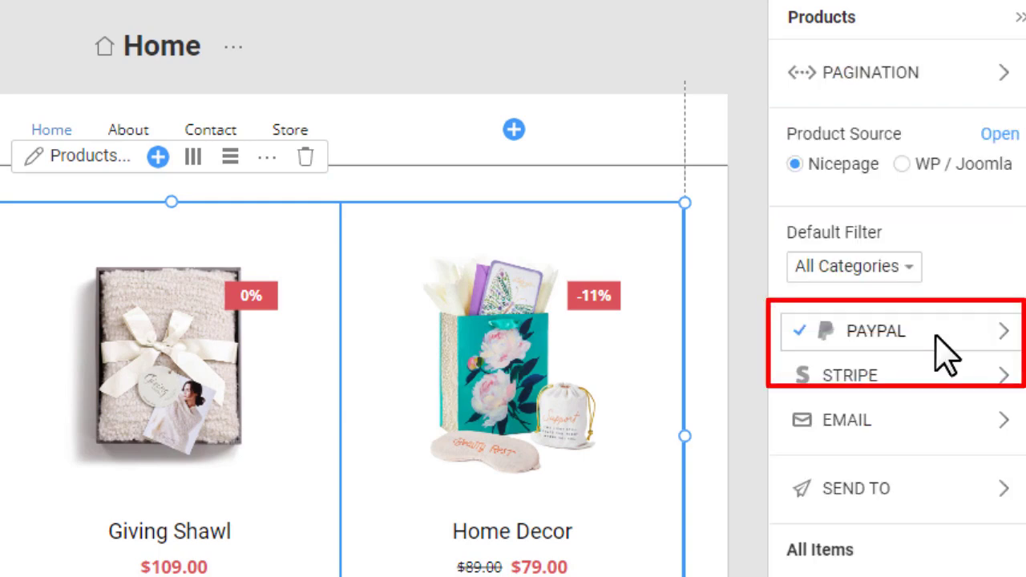
click(960, 393)
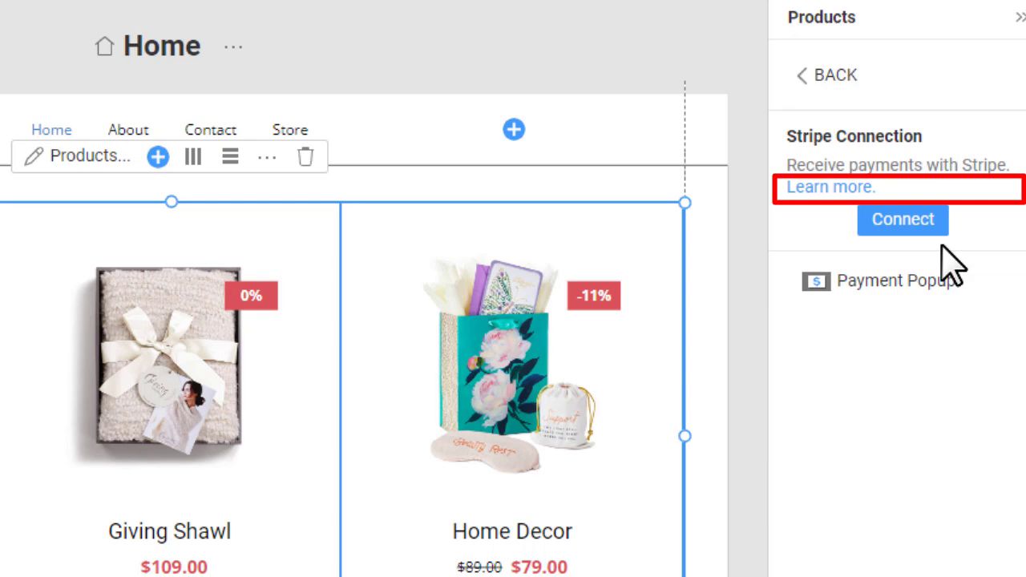
click(930, 229)
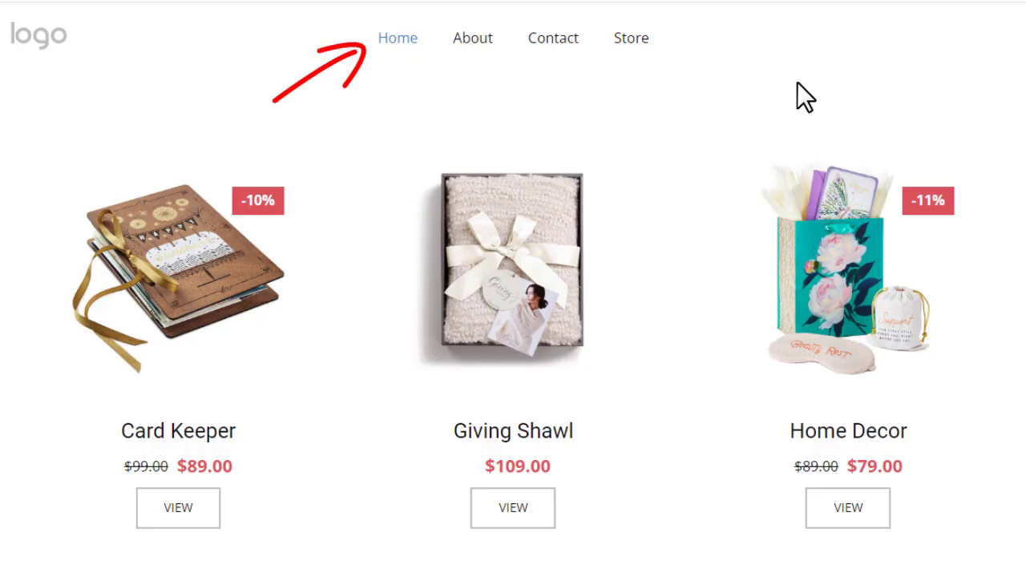
From the preview's Store page, open Giving Shawl, set quantity to 2, and type 'Leave a comment bellow !'.
click(634, 45)
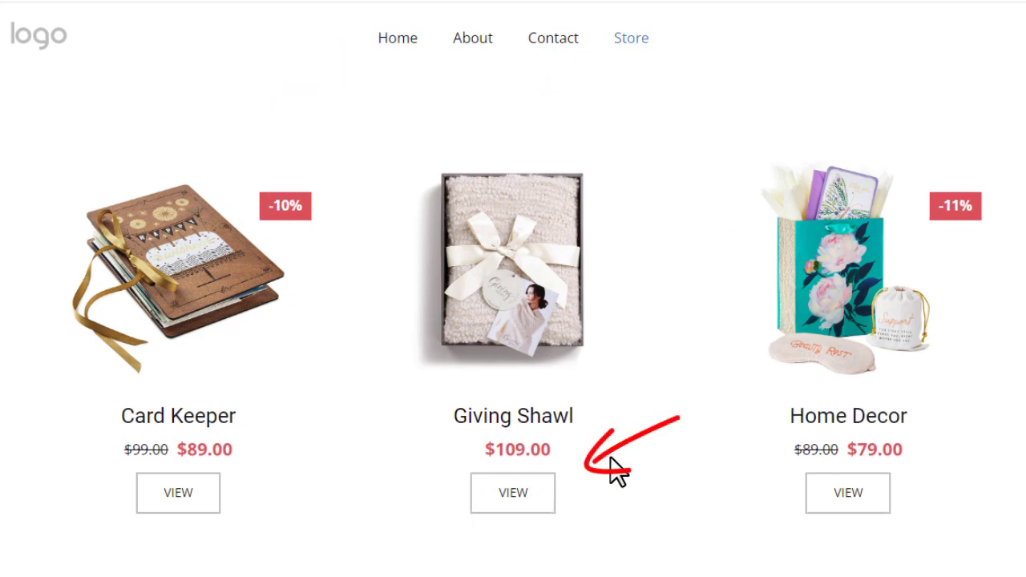
click(552, 489)
click(662, 363)
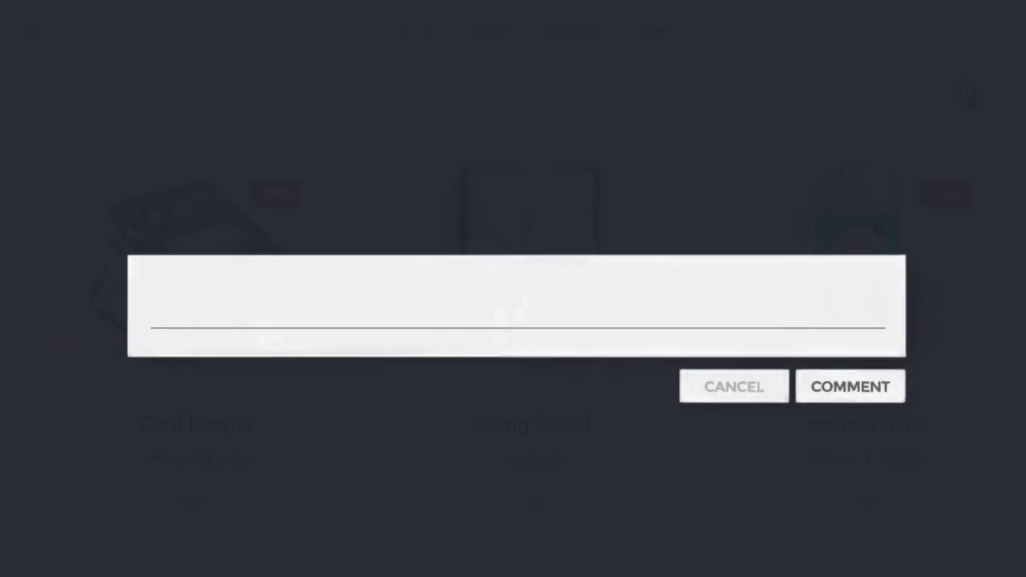
text(Leave a comment bellow !)
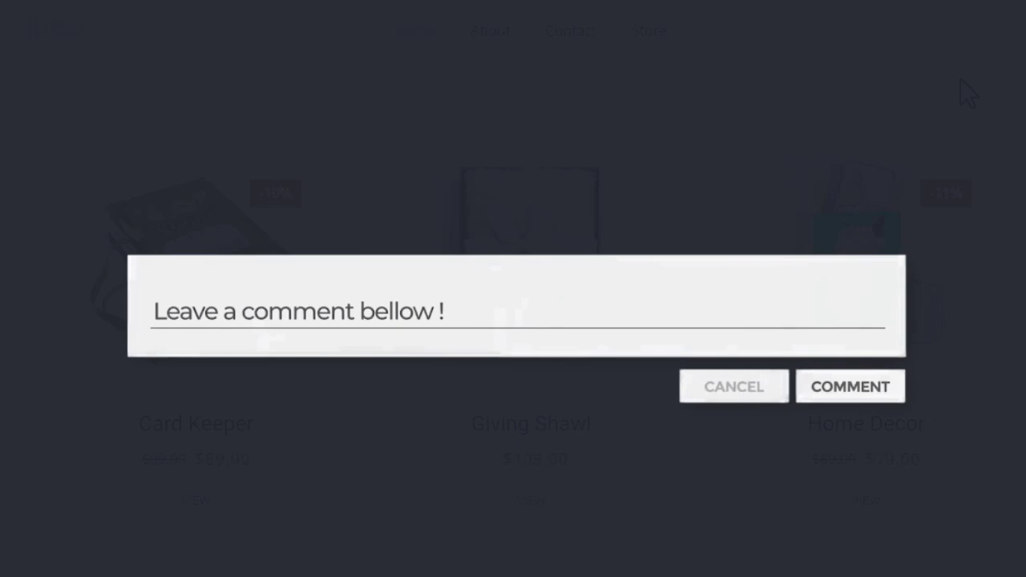